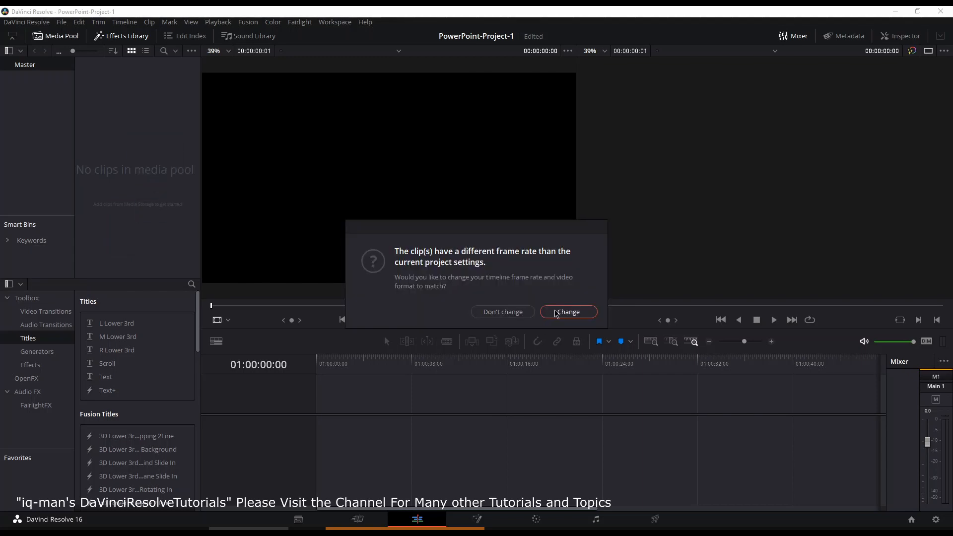
# Step: Accept changing the timeline frame rate to match the clips, and put the four media pool clips onto a new timeline
pyautogui.click(556, 313)
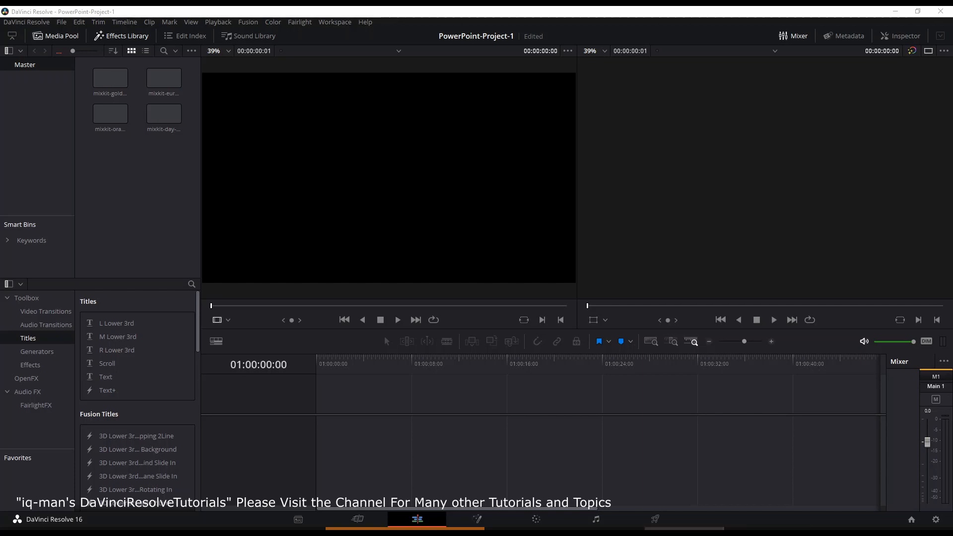
pyautogui.click(110, 79)
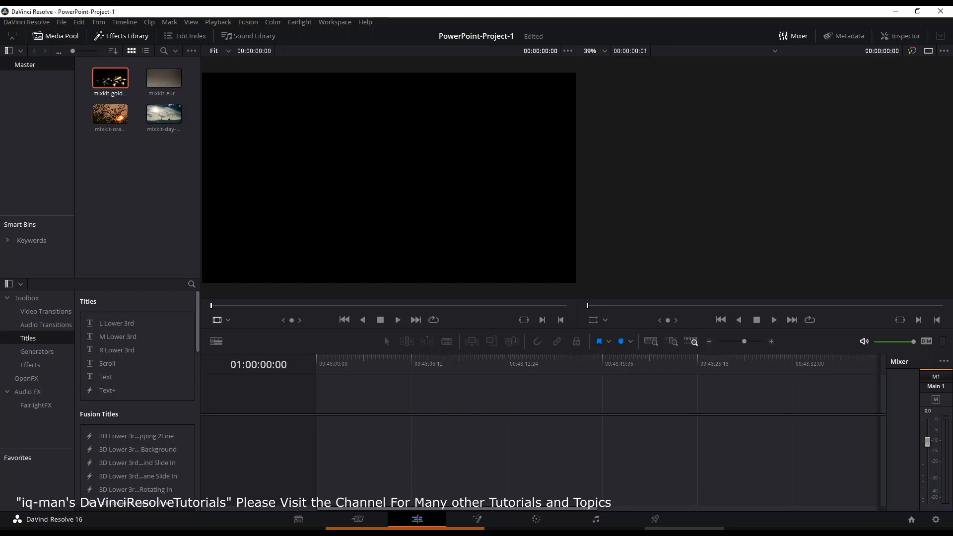
pyautogui.moveTo(186, 169); pyautogui.dragTo(342, 423)
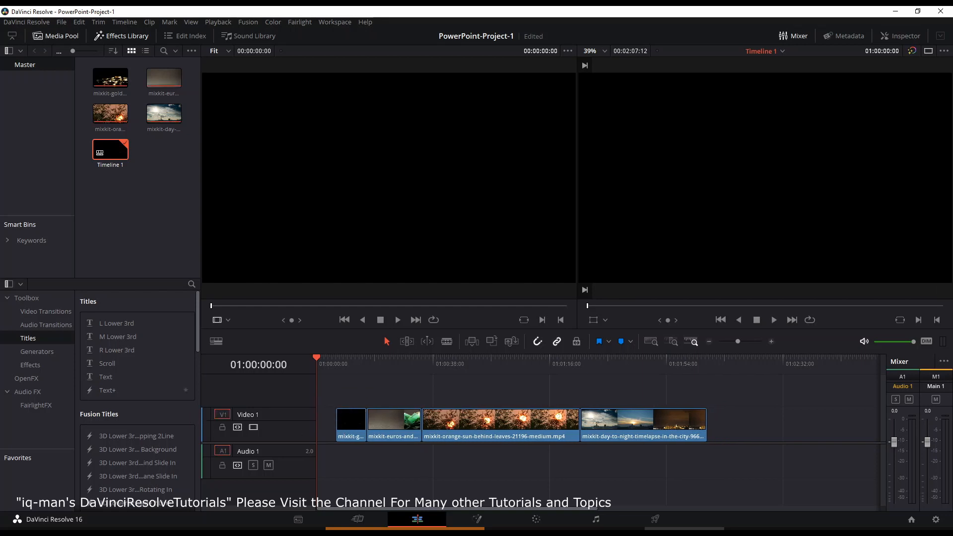
# Step: Place a Fusion Composition effect on track V2 at the playhead, around 01:01:40:02
pyautogui.click(524, 529)
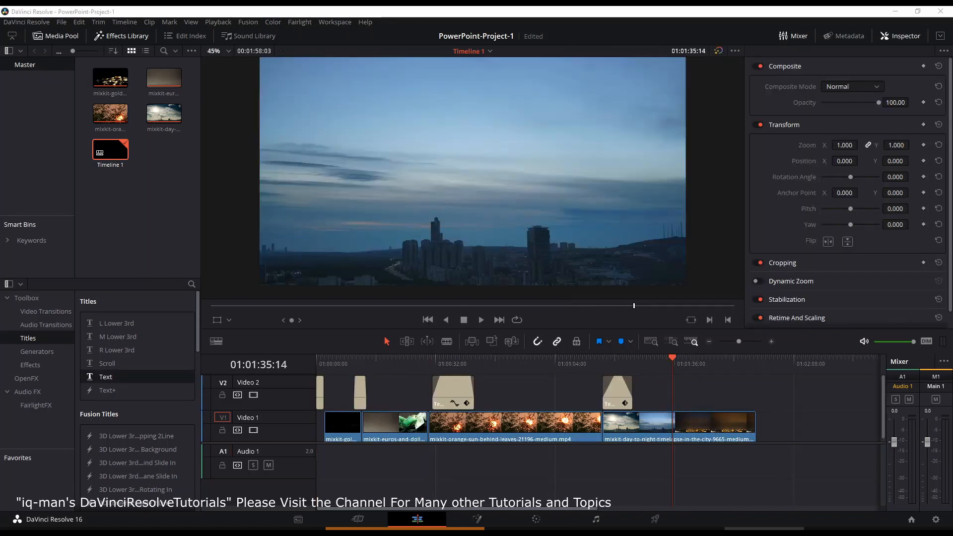
pyautogui.click(53, 368)
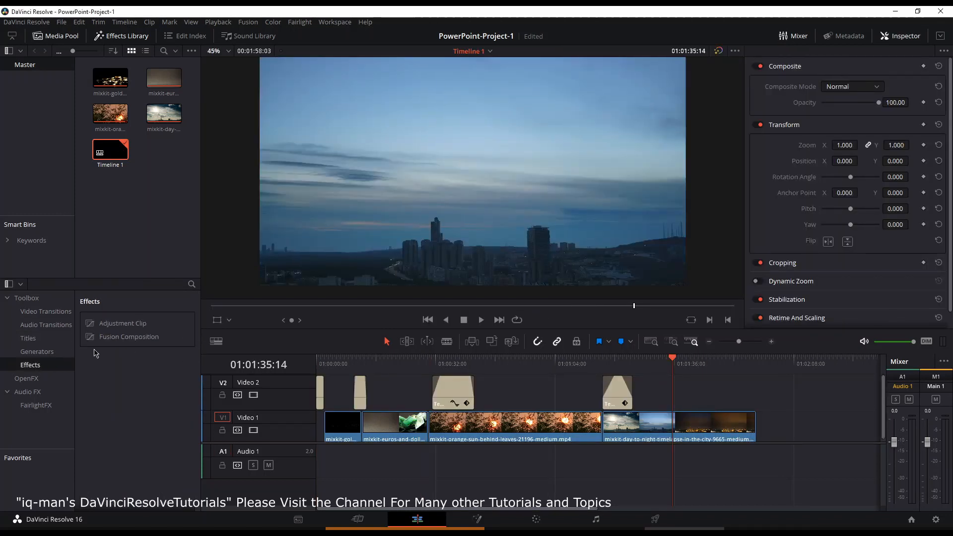
pyautogui.click(104, 337)
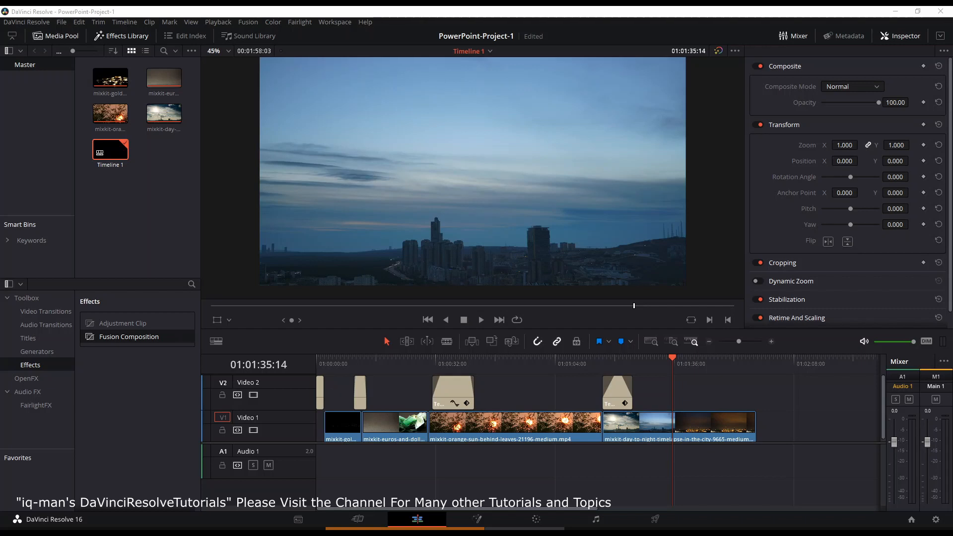
pyautogui.click(328, 396)
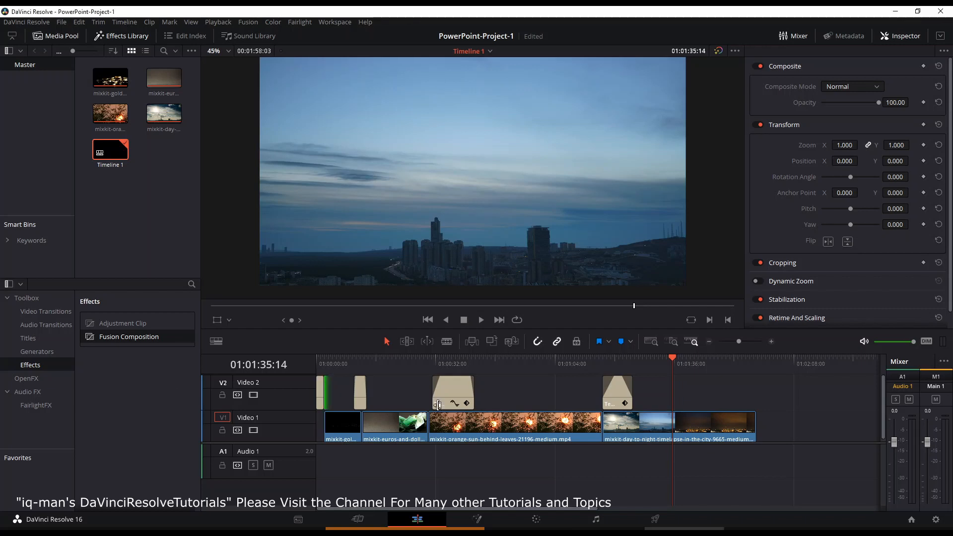
pyautogui.moveTo(673, 359); pyautogui.dragTo(690, 361)
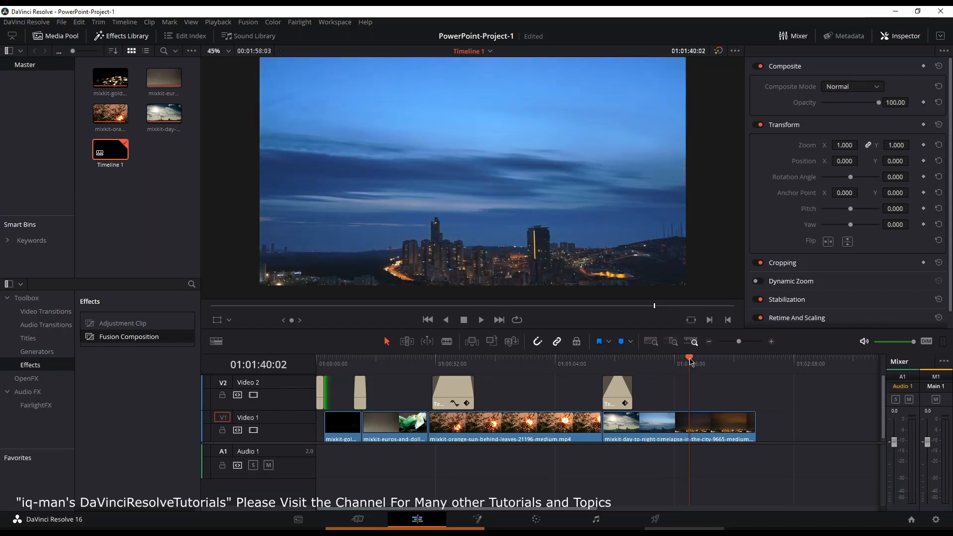
pyautogui.moveTo(139, 337); pyautogui.dragTo(691, 390)
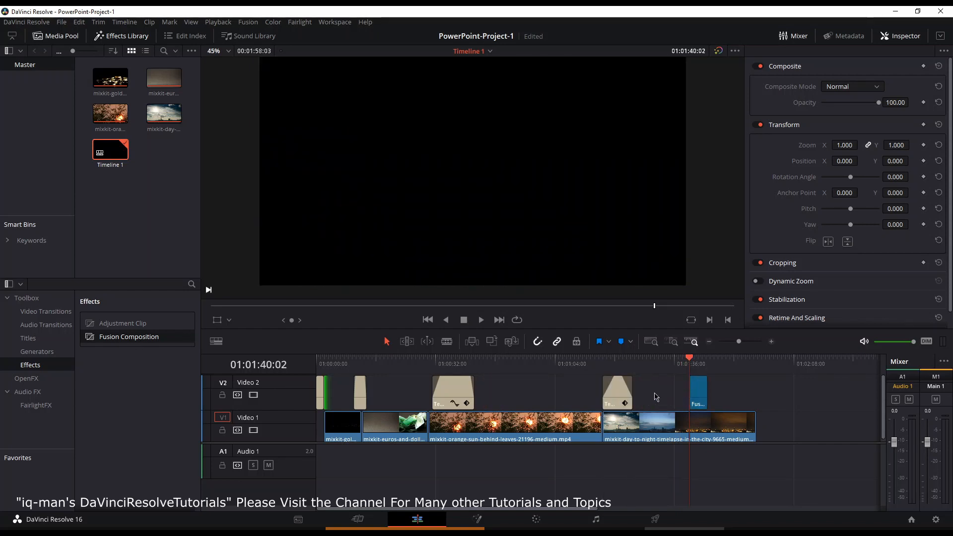
# Step: Select the new Fusion Composition clip and open it on the Fusion page
pyautogui.click(706, 363)
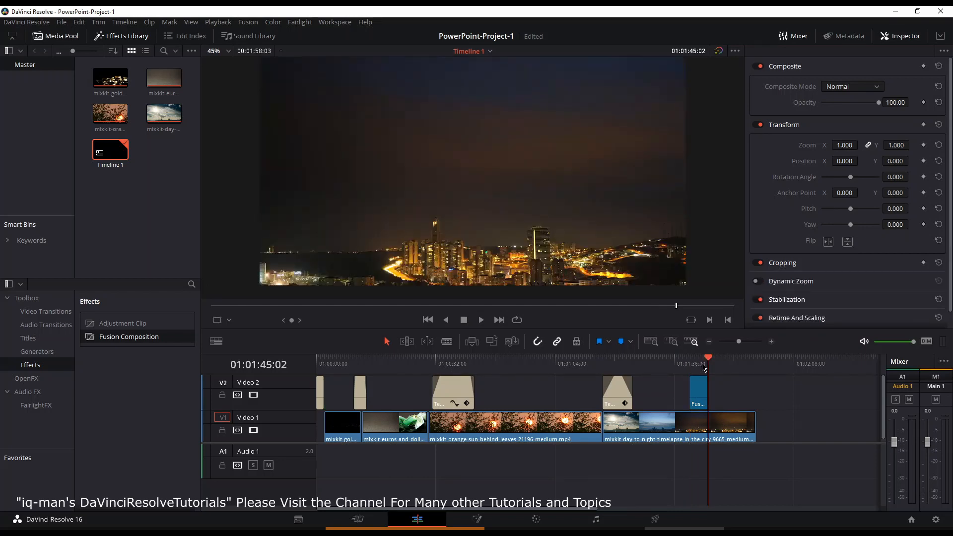
pyautogui.click(690, 362)
pyautogui.click(697, 392)
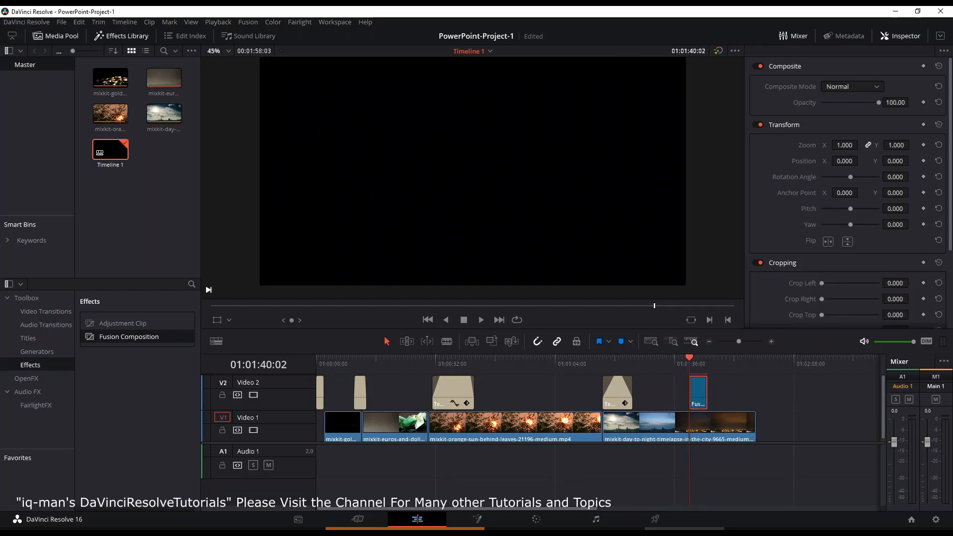
pyautogui.click(524, 529)
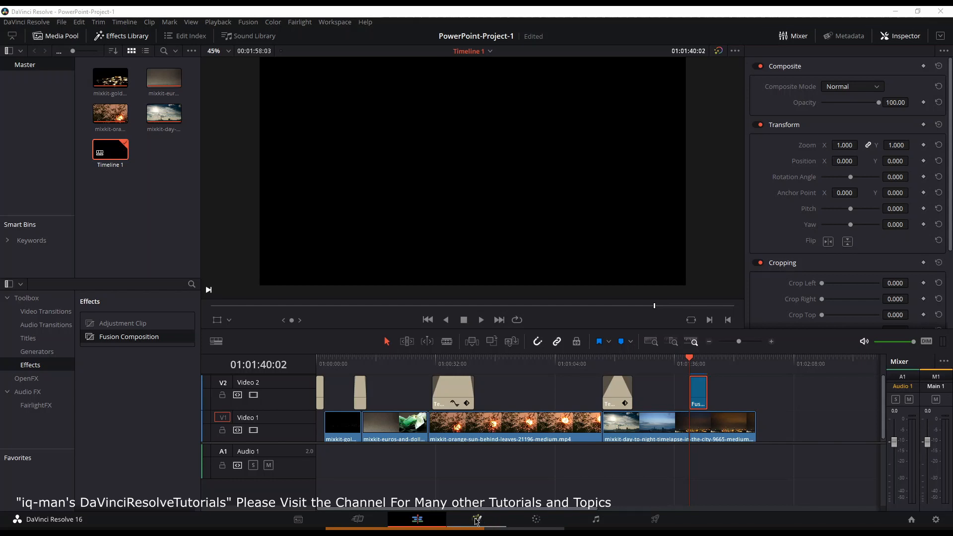
pyautogui.click(476, 519)
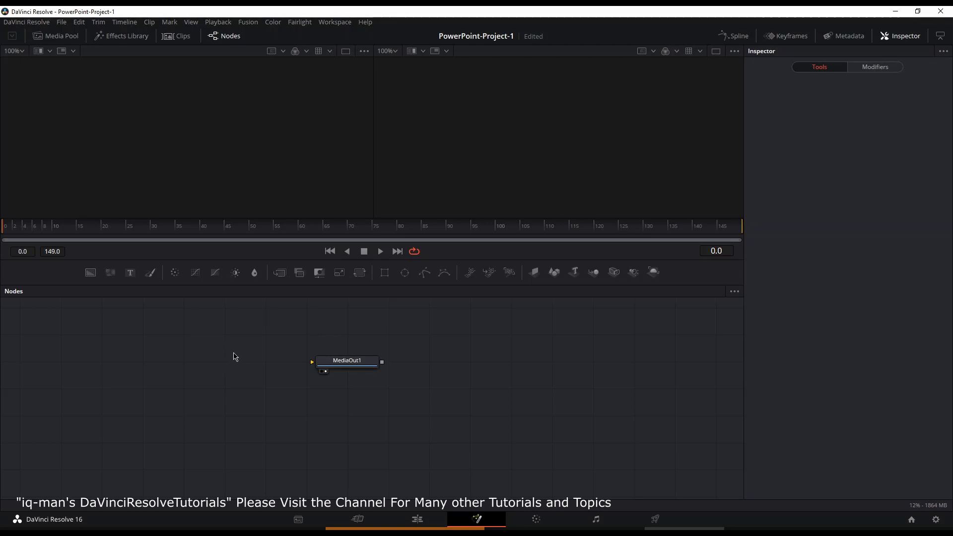
# Step: Add a Background node and connect its output to MediaOut1
pyautogui.click(91, 273)
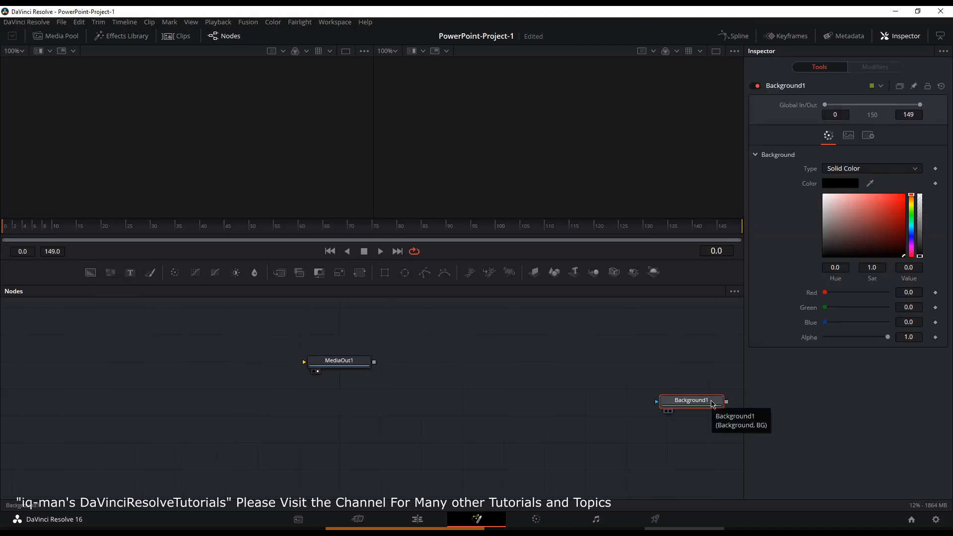
pyautogui.moveTo(713, 403); pyautogui.dragTo(157, 386)
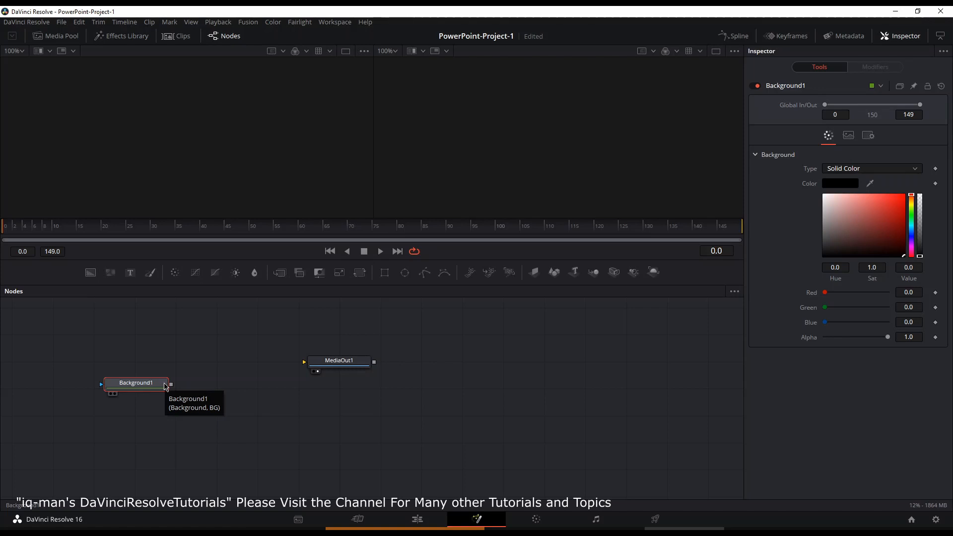
pyautogui.moveTo(171, 384); pyautogui.dragTo(318, 368)
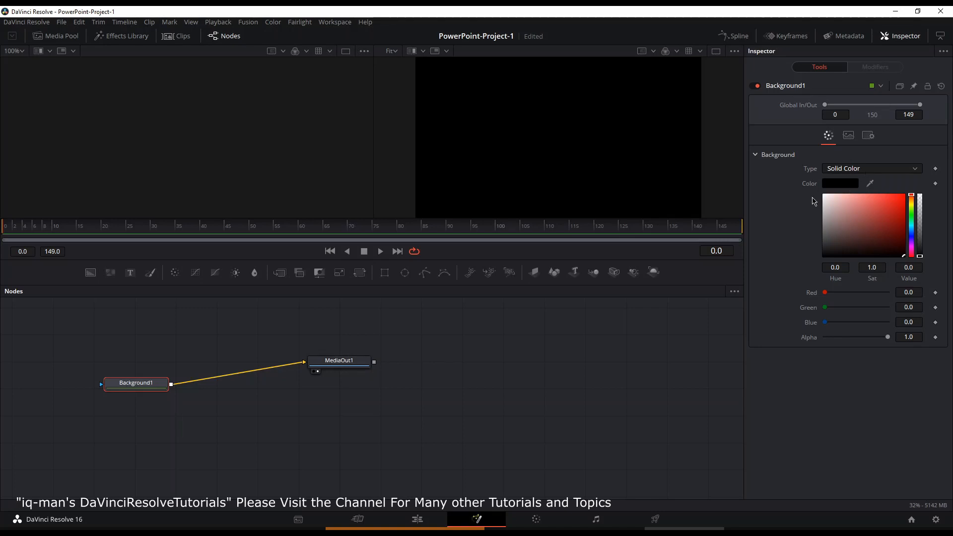
pyautogui.rightClick(152, 390)
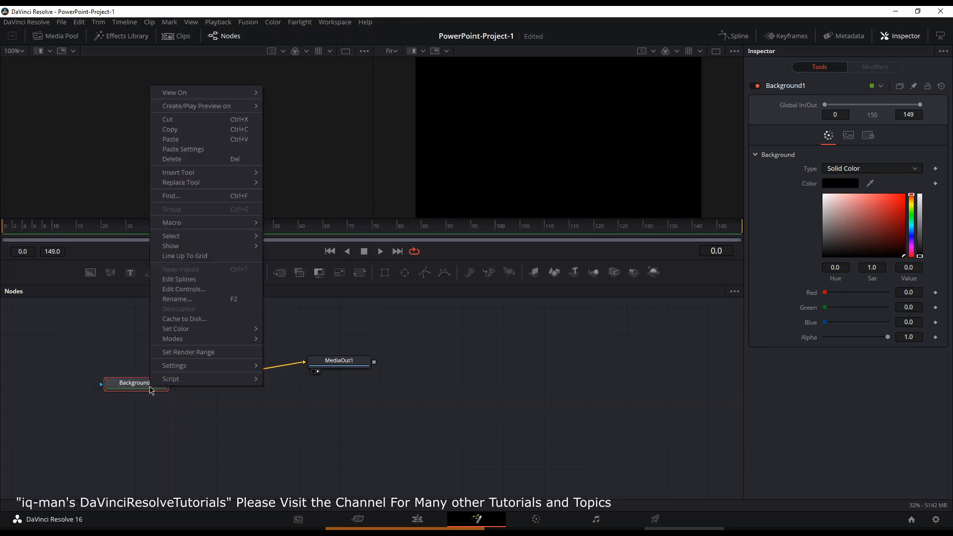
pyautogui.moveTo(183, 330)
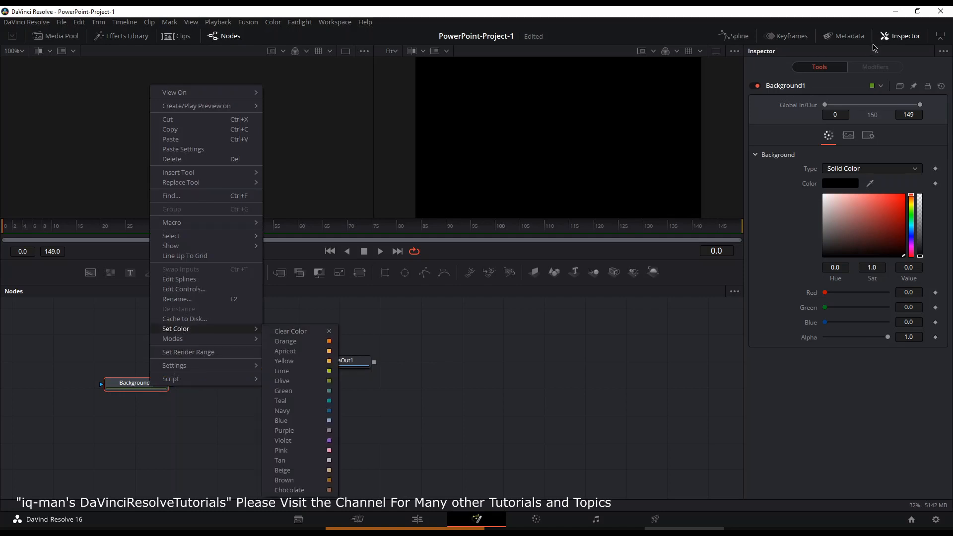
pyautogui.click(901, 39)
pyautogui.click(901, 39)
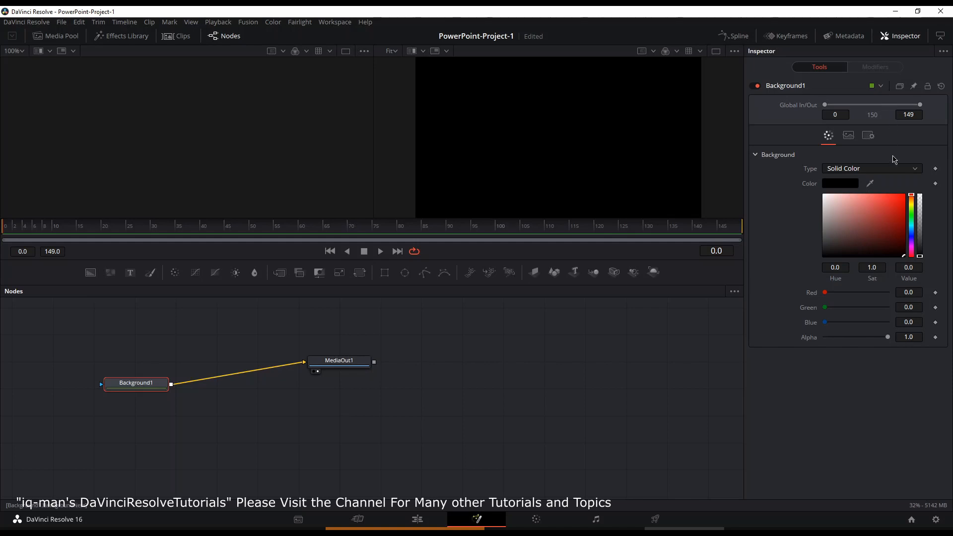
# Step: Set the Background color to green, about Hue 0.36, Sat 0.843, Value 0.551
pyautogui.click(912, 241)
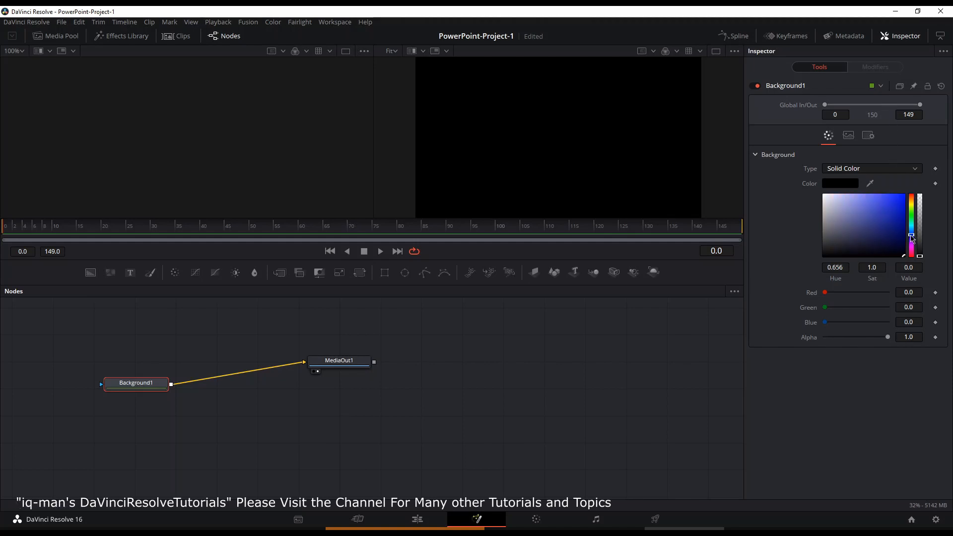
pyautogui.moveTo(913, 241); pyautogui.dragTo(914, 221)
pyautogui.click(893, 224)
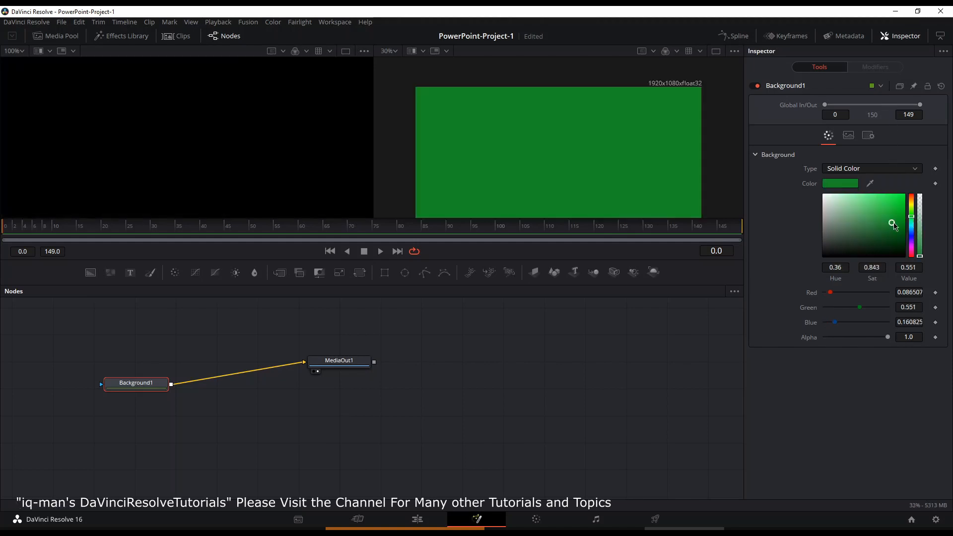
pyautogui.click(840, 183)
pyautogui.click(609, 159)
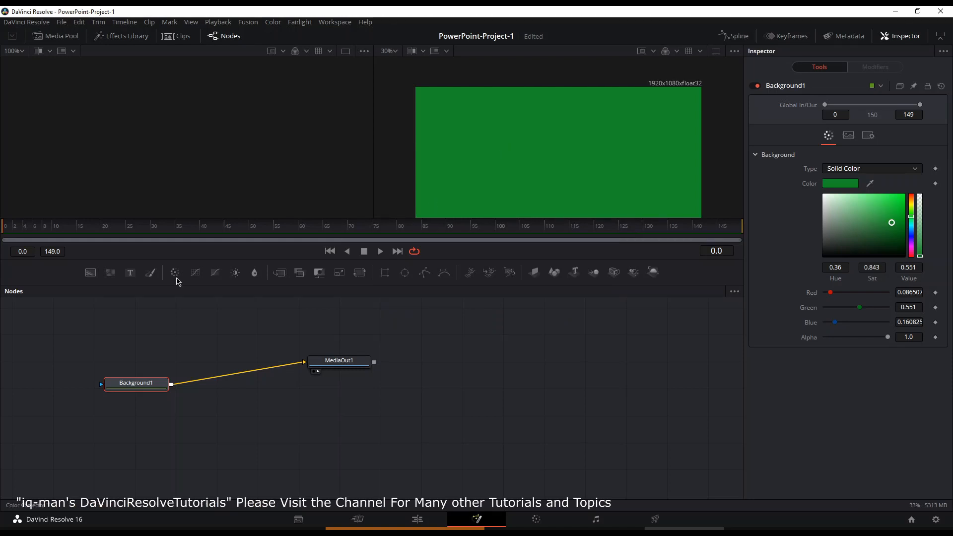
# Step: Add a Text+ node and connect it into the Background–MediaOut1 chain so it merges over the background
pyautogui.click(213, 390)
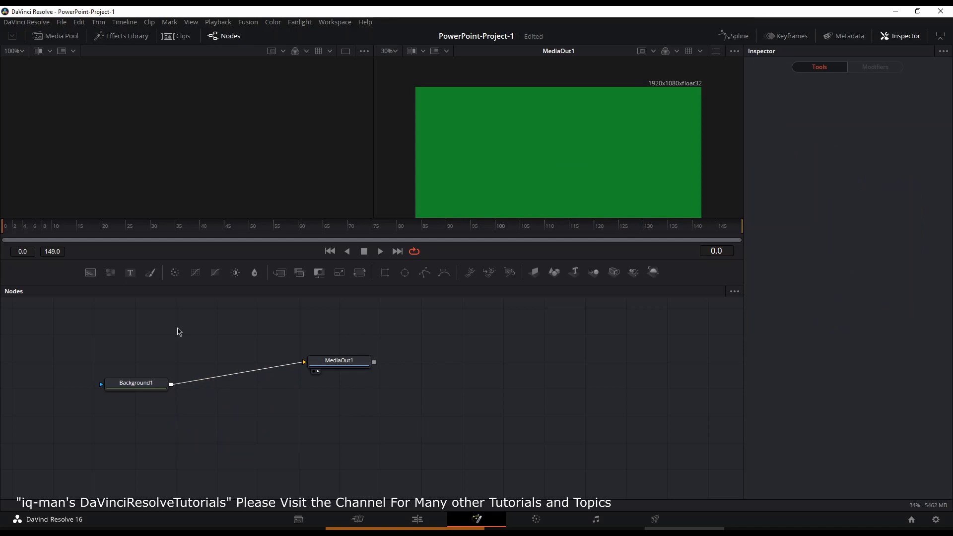
pyautogui.moveTo(130, 273); pyautogui.dragTo(223, 343)
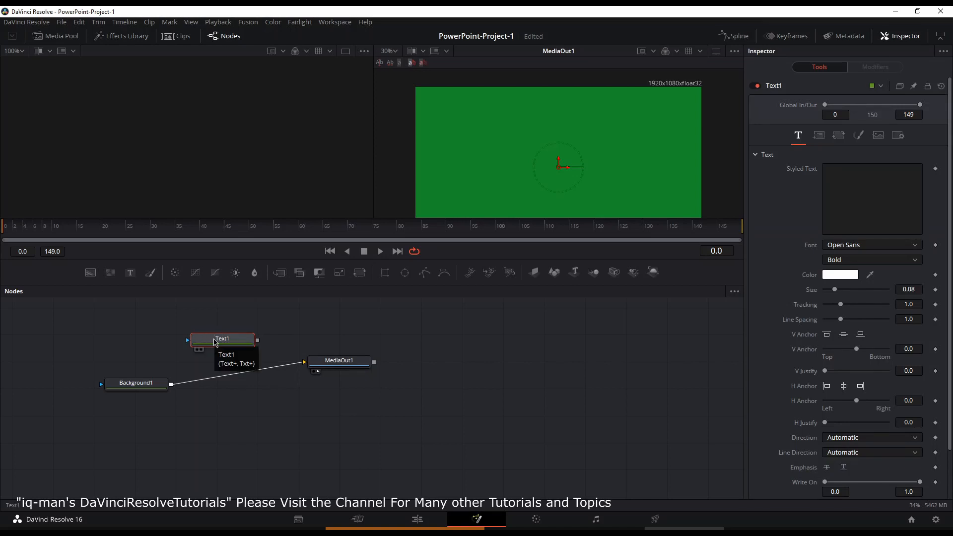
pyautogui.moveTo(215, 342)
pyautogui.mouseDown()
pyautogui.moveTo(154, 340)
pyautogui.moveTo(190, 359)
pyautogui.moveTo(180, 376)
pyautogui.mouseUp()
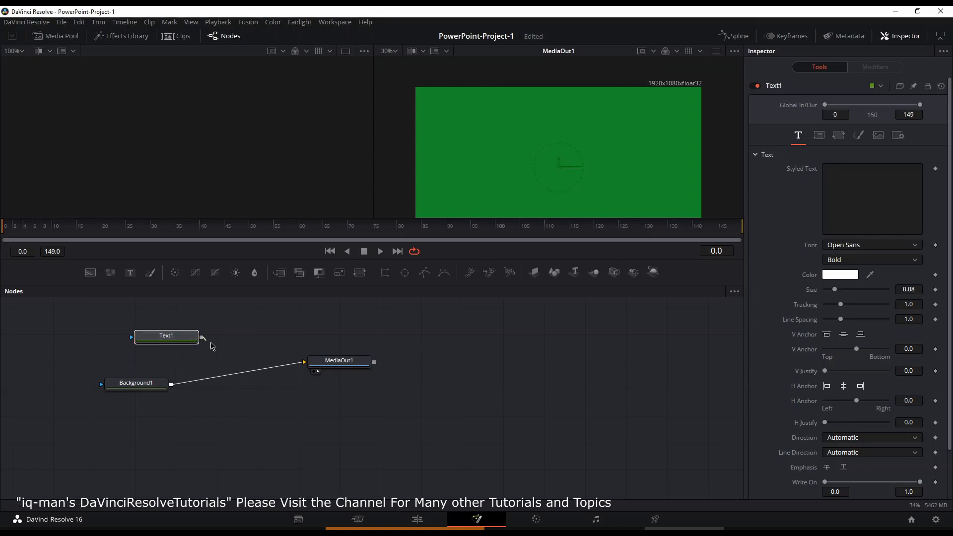
pyautogui.moveTo(201, 337); pyautogui.dragTo(173, 385)
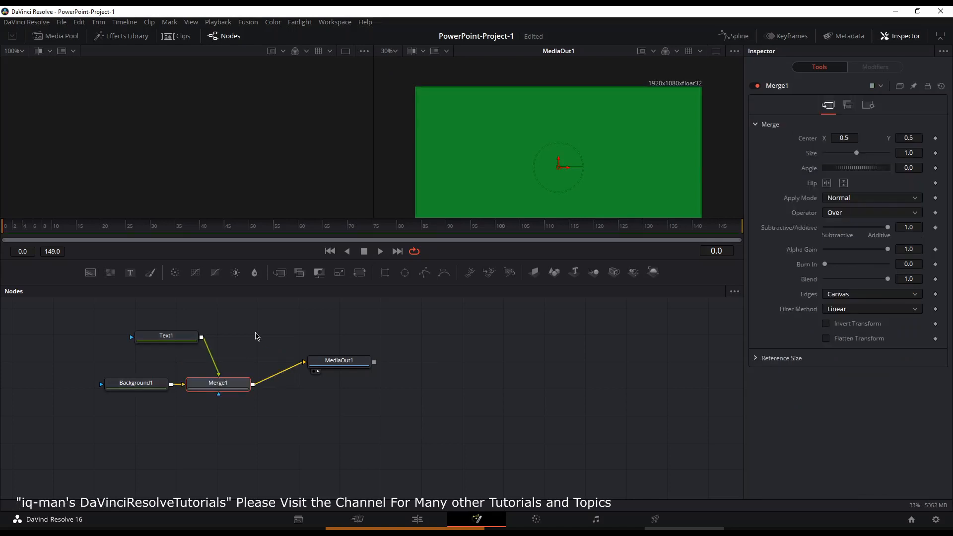
# Step: Rearrange the Text1, Merge1 and MediaOut1 nodes neatly in the node graph
pyautogui.moveTo(161, 343); pyautogui.dragTo(130, 347)
pyautogui.moveTo(227, 385); pyautogui.dragTo(262, 385)
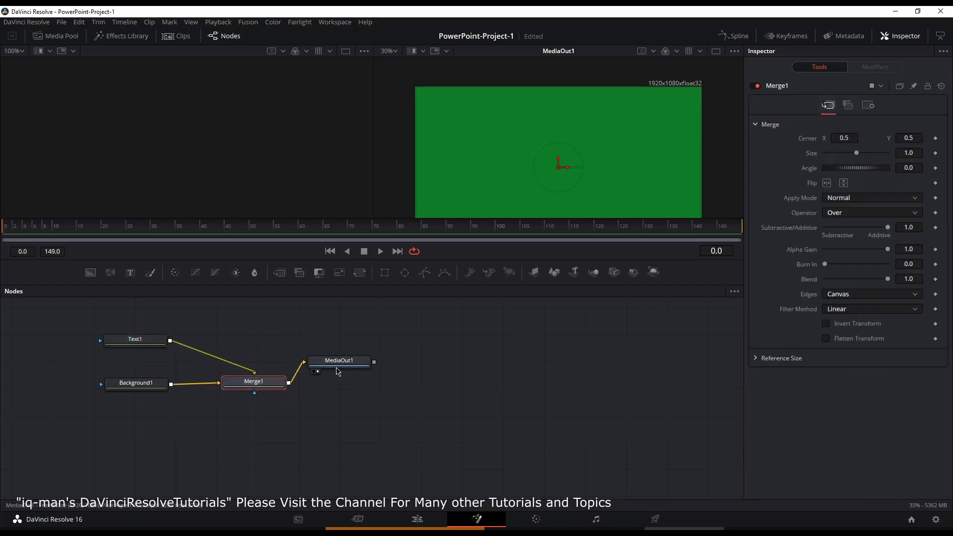
pyautogui.moveTo(332, 370); pyautogui.dragTo(368, 390)
# Step: Enter the Text1 styled text "Crash Course on Powerpoint.." and break it onto three lines
pyautogui.click(149, 343)
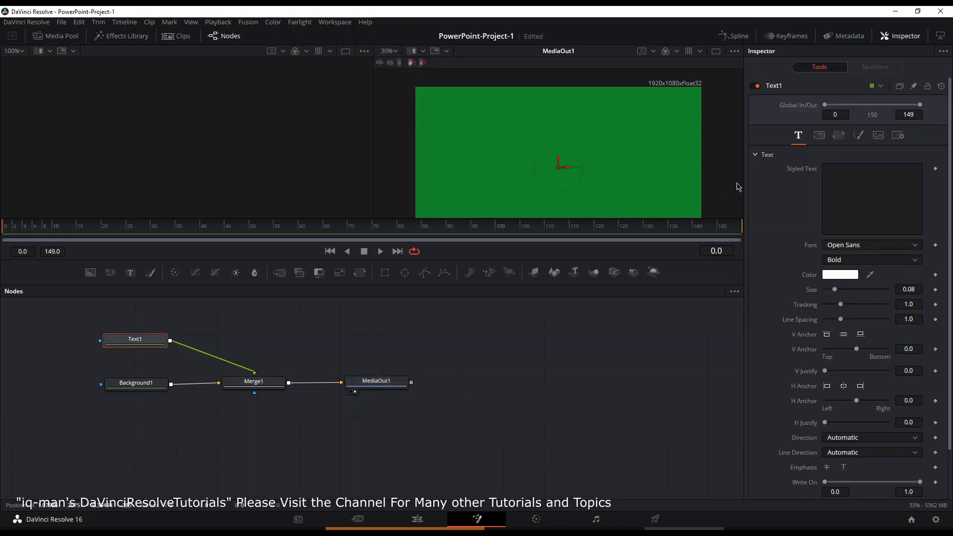
pyautogui.click(850, 177)
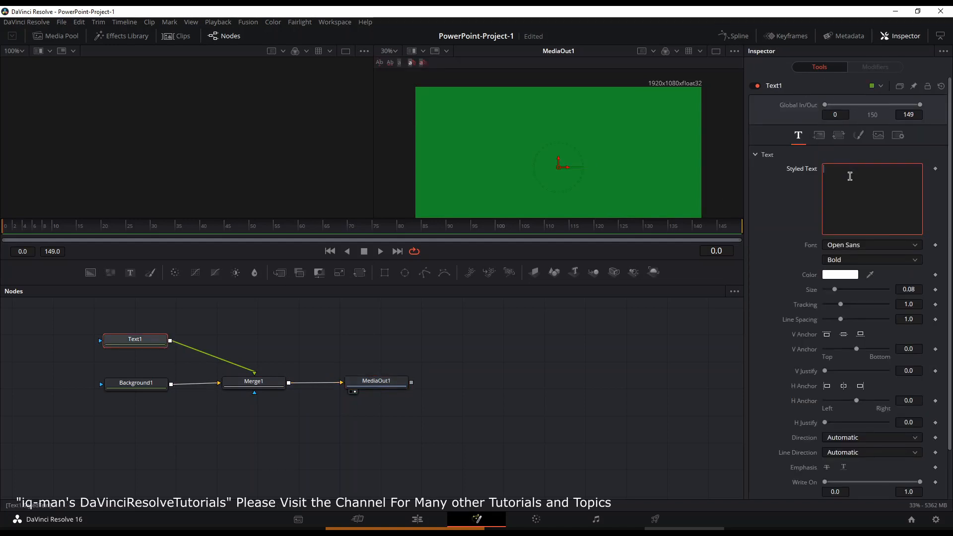
pyautogui.write('Crash Course on ')
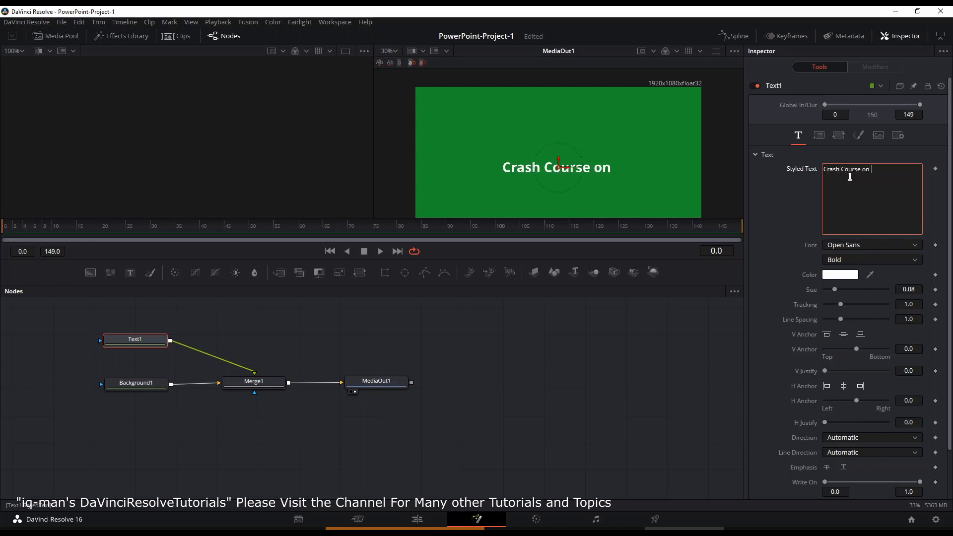
pyautogui.write('Powerpoi')
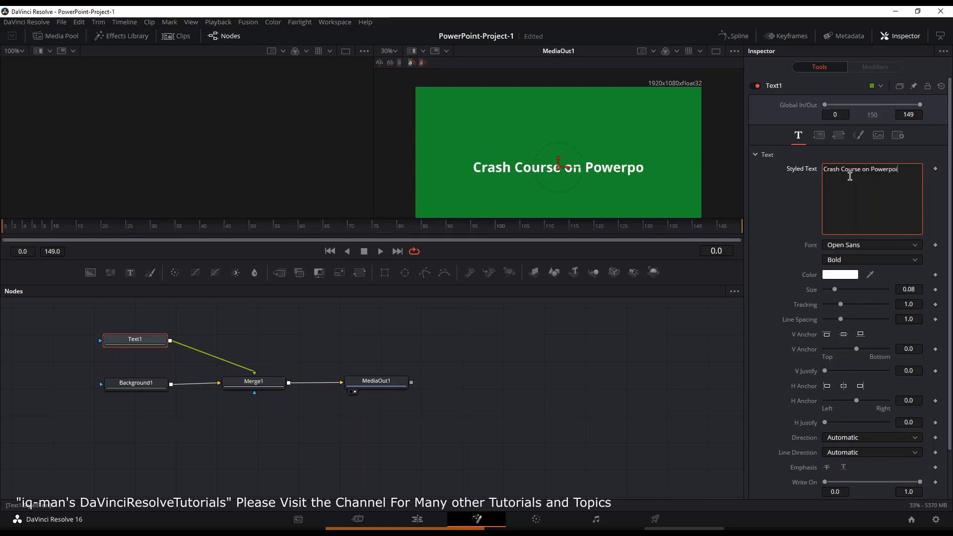
pyautogui.write('nt')
pyautogui.write('..')
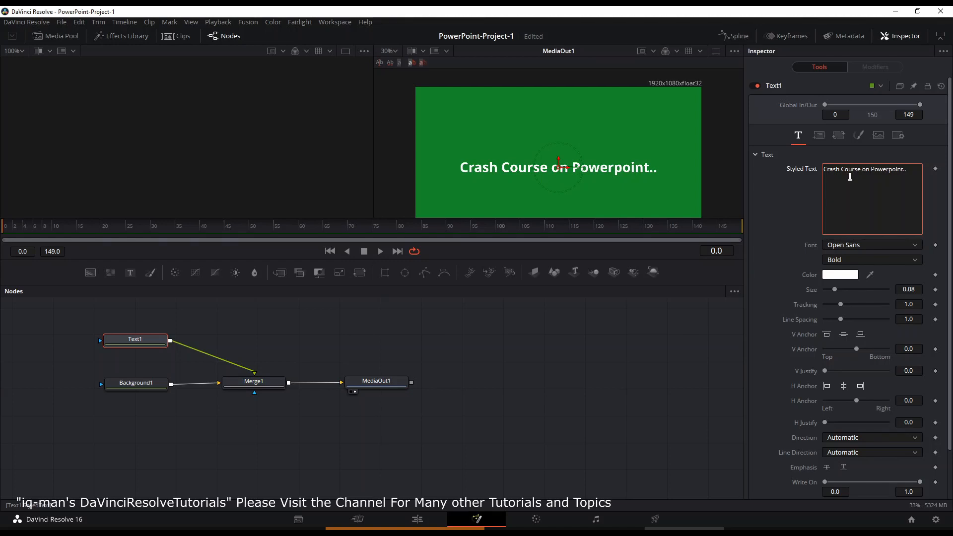
pyautogui.press('Return')
pyautogui.press('Return')
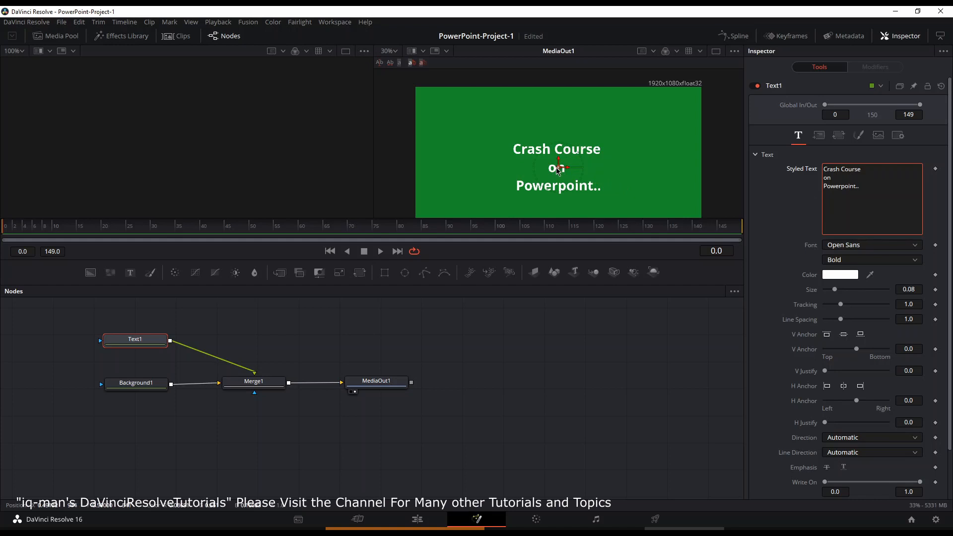
# Step: Move the text slightly left of the frame's centre in the viewer
pyautogui.moveTo(559, 169)
pyautogui.mouseDown()
pyautogui.moveTo(518, 140)
pyautogui.moveTo(511, 155)
pyautogui.moveTo(469, 132)
pyautogui.mouseUp()
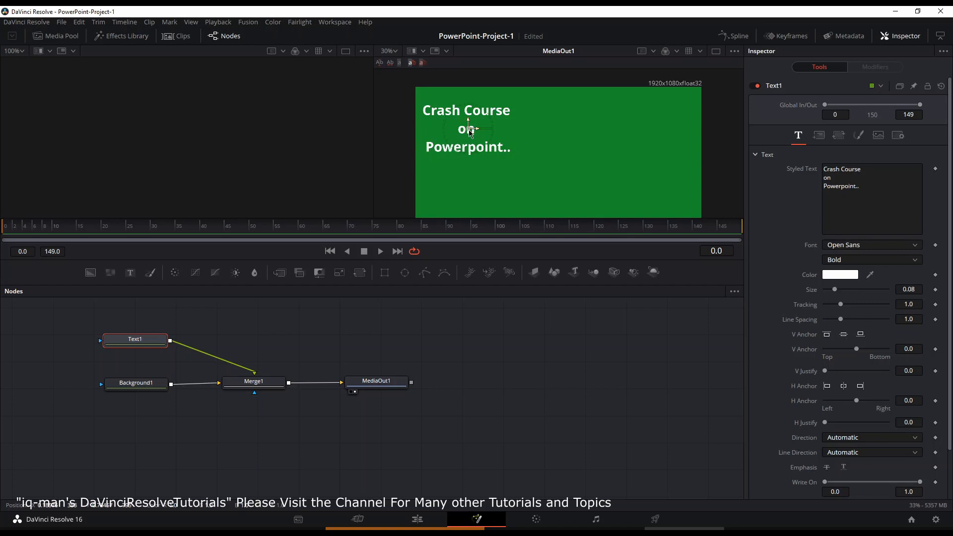
pyautogui.moveTo(470, 132)
pyautogui.mouseDown()
pyautogui.moveTo(523, 152)
pyautogui.moveTo(489, 169)
pyautogui.mouseUp()
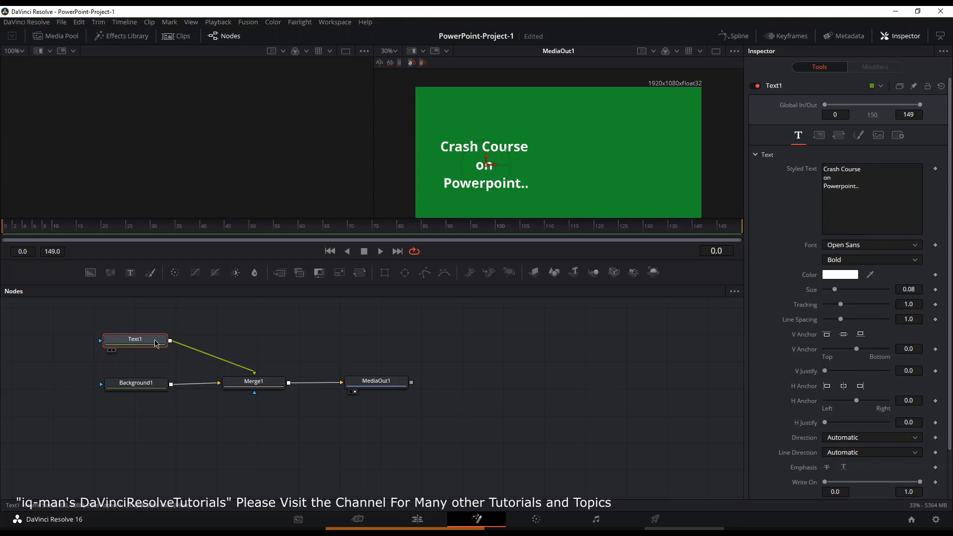
# Step: Add a Rectangle mask to the Text1 node and position it over the text in the viewer
pyautogui.moveTo(155, 342); pyautogui.dragTo(276, 336)
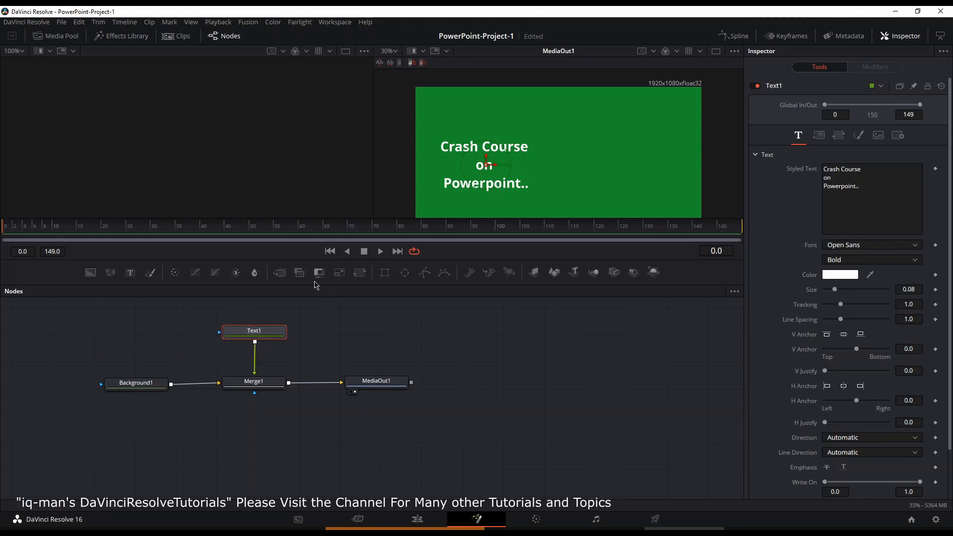
pyautogui.click(385, 274)
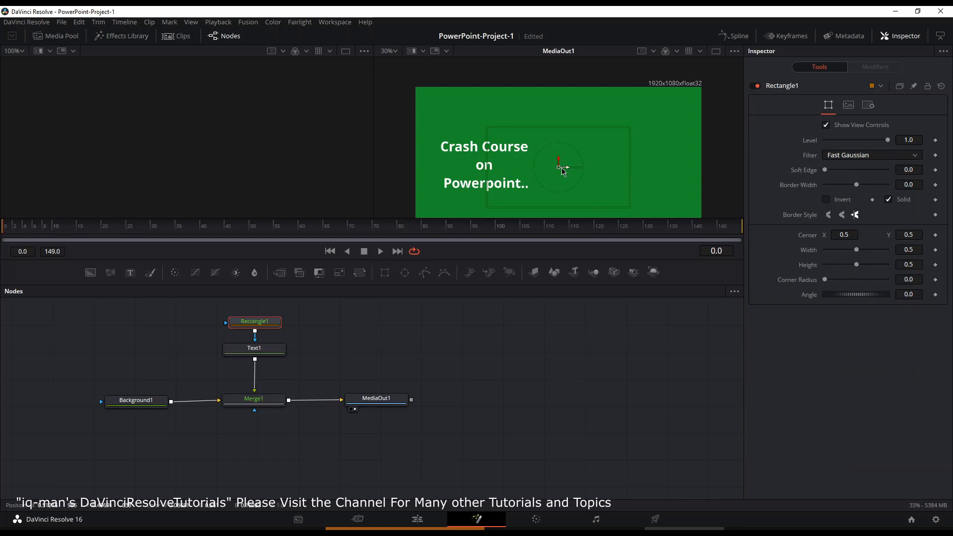
pyautogui.moveTo(557, 169); pyautogui.dragTo(501, 169)
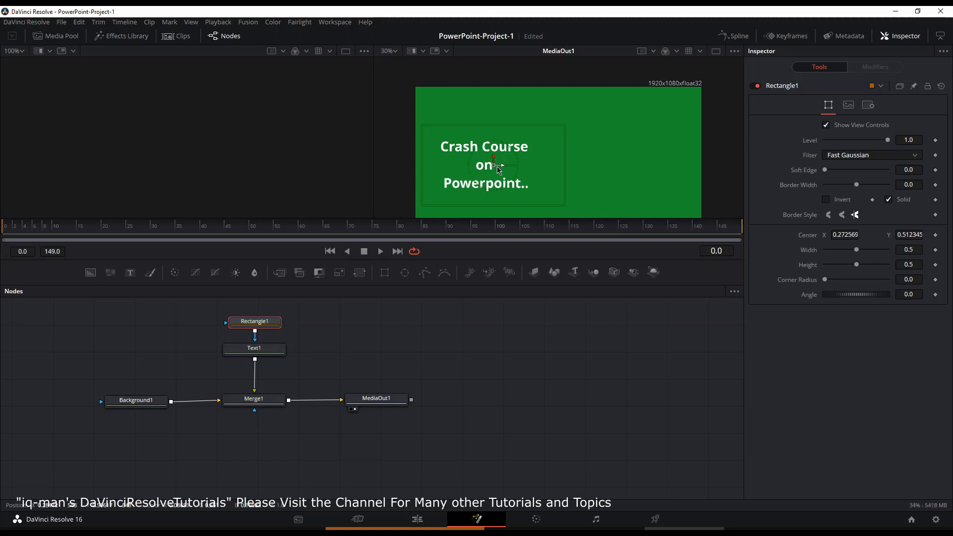
pyautogui.moveTo(498, 170)
pyautogui.mouseDown()
pyautogui.moveTo(606, 155)
pyautogui.moveTo(502, 170)
pyautogui.mouseUp()
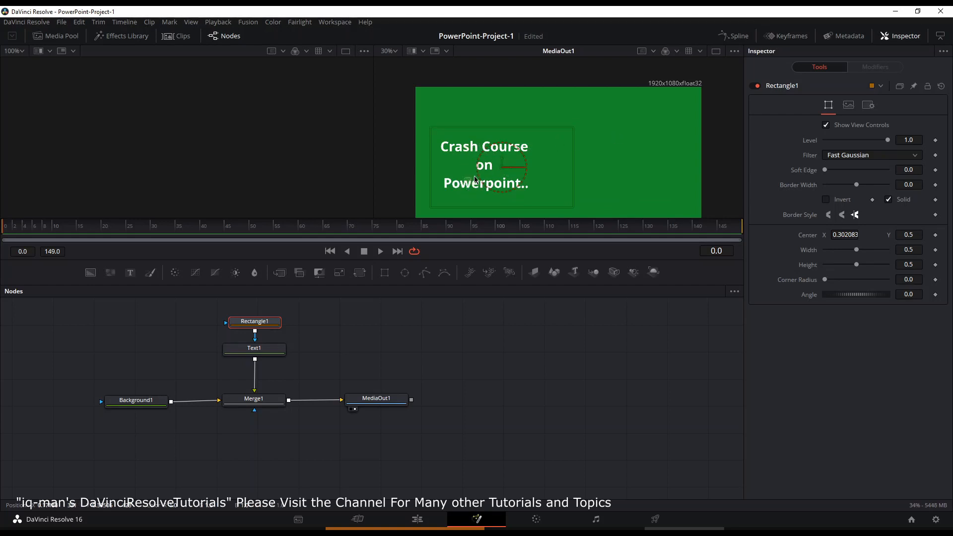
# Step: Move the text to the right of the frame and reposition the rectangle mask to frame it again
pyautogui.click(259, 347)
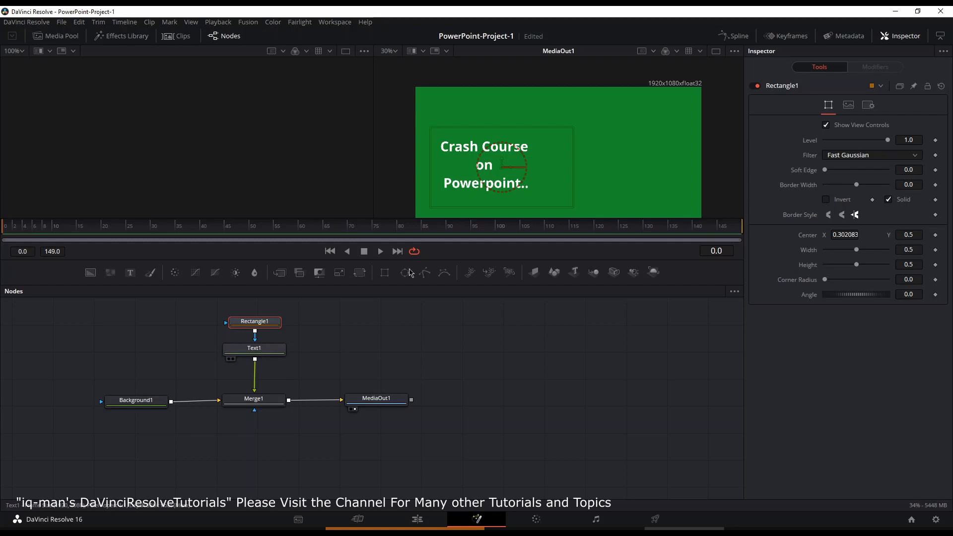
pyautogui.moveTo(472, 184); pyautogui.dragTo(534, 179)
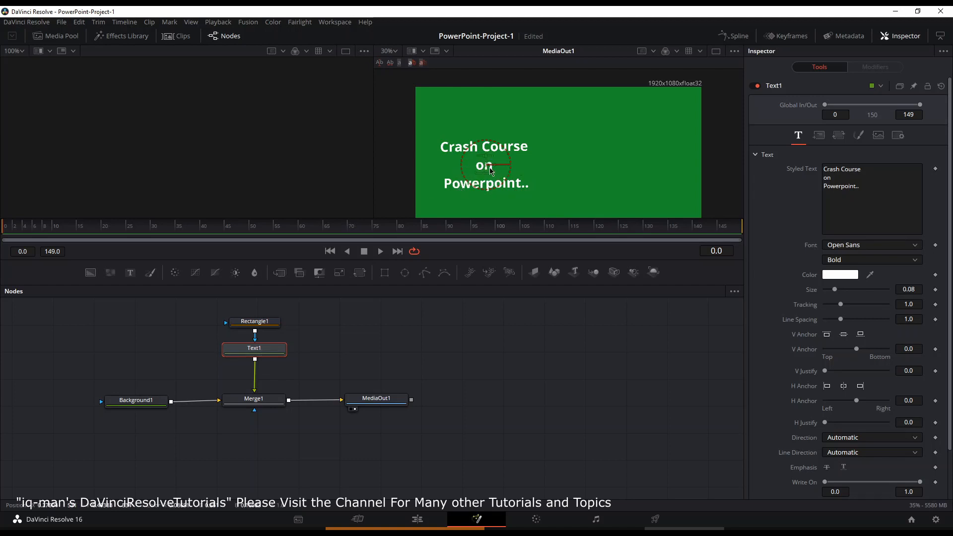
pyautogui.moveTo(524, 163); pyautogui.dragTo(576, 158)
pyautogui.click(263, 322)
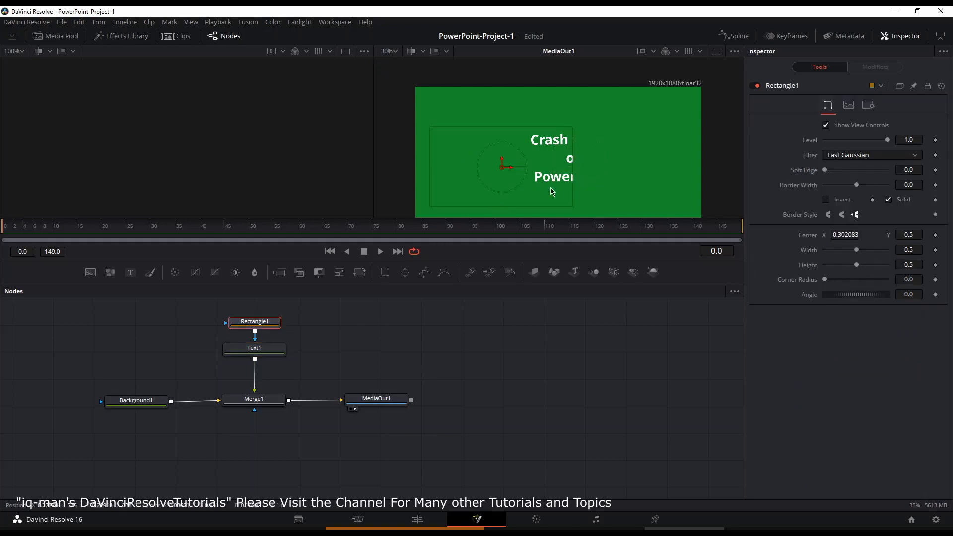
pyautogui.moveTo(519, 158); pyautogui.dragTo(602, 157)
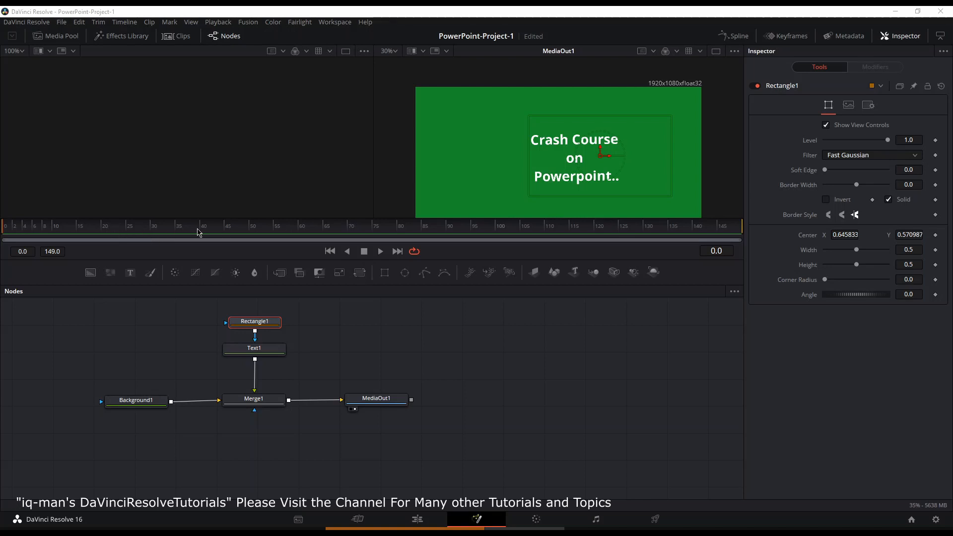
# Step: At frame 24, set a keyframe on Text1's layout Center
pyautogui.click(122, 227)
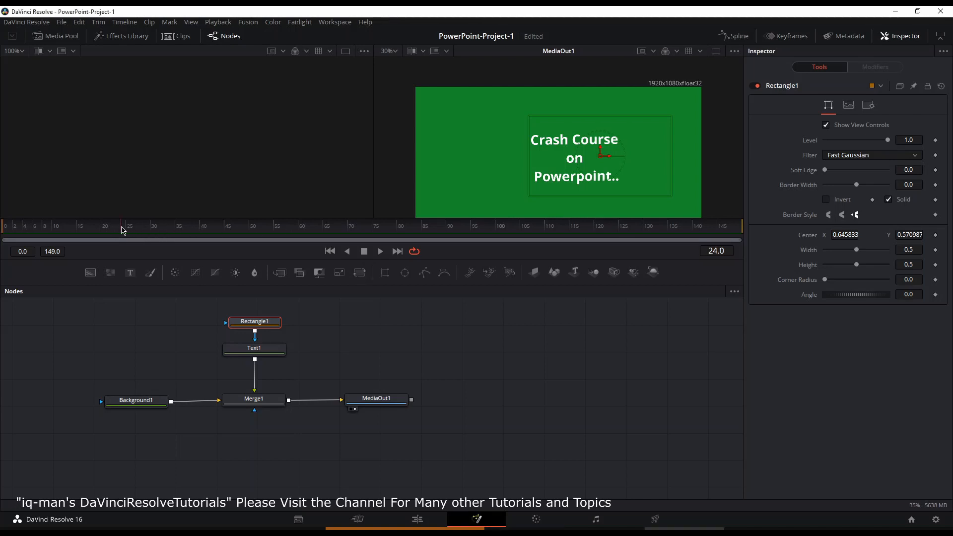
pyautogui.click(260, 351)
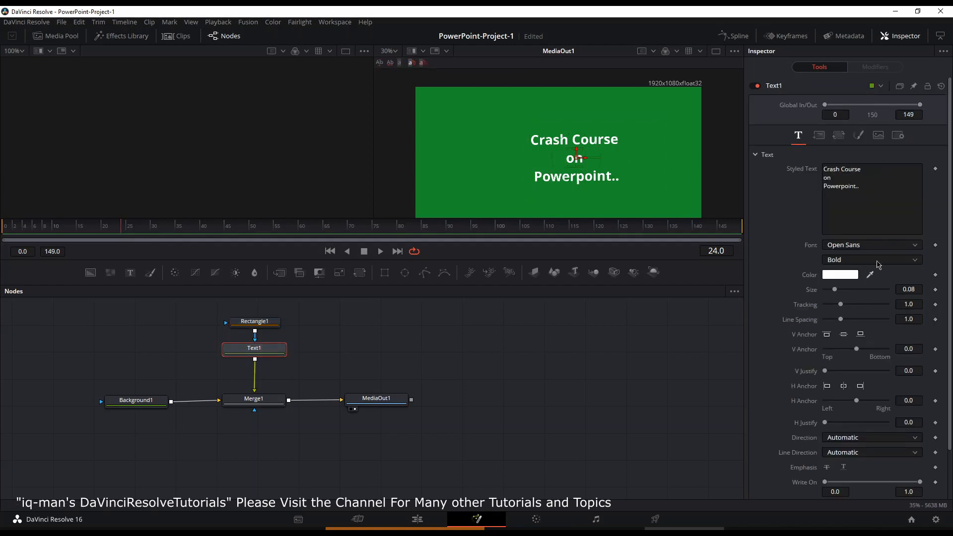
pyautogui.click(820, 136)
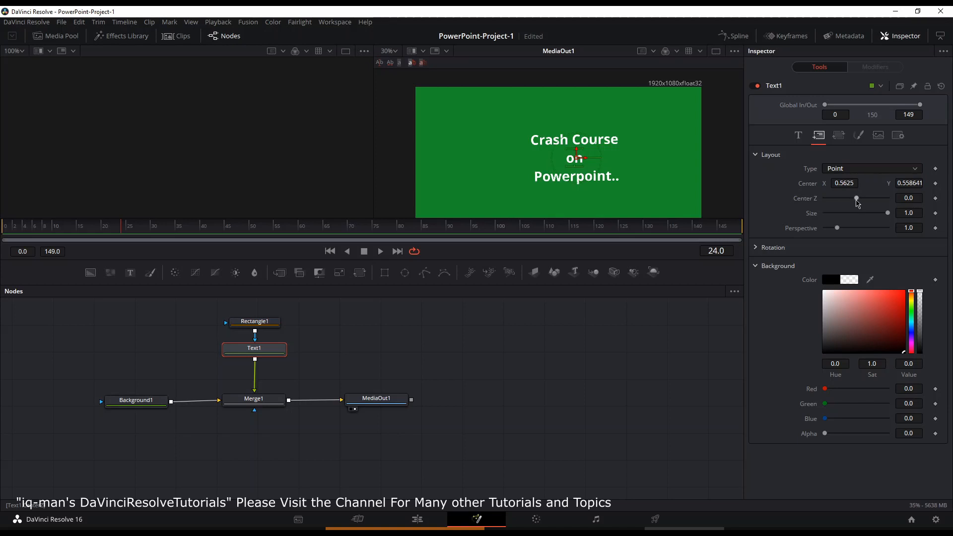
pyautogui.click(935, 183)
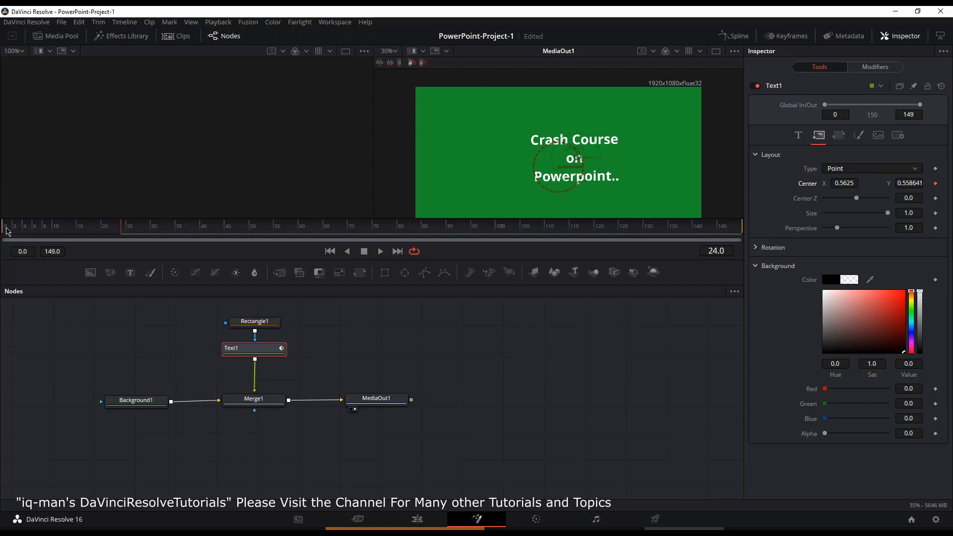
# Step: At frame 0, move the text's Center X to 0.1315 so it starts off to the left
pyautogui.click(6, 229)
pyautogui.moveTo(852, 183); pyautogui.dragTo(814, 183)
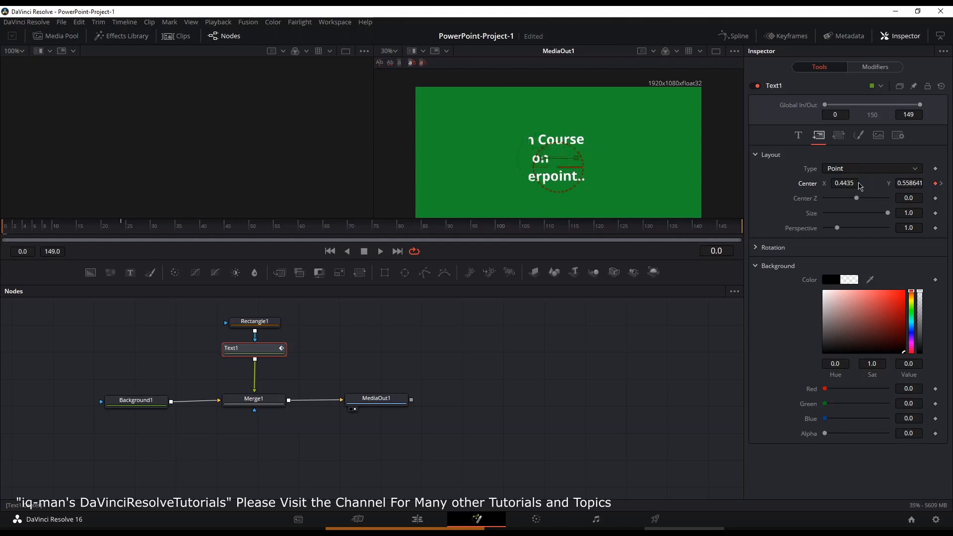
pyautogui.moveTo(848, 182); pyautogui.dragTo(797, 182)
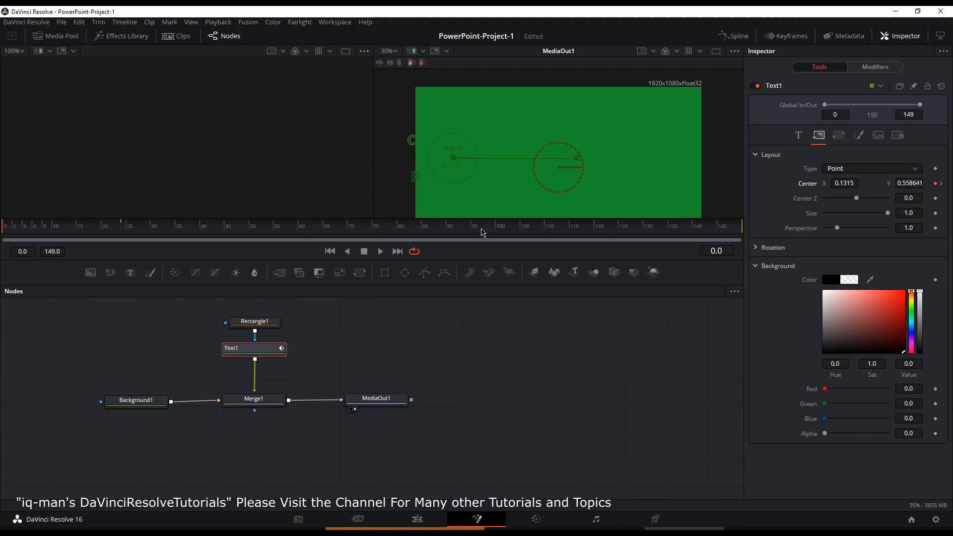
# Step: Play the animation and open the Spline editor to view Text1's Center displacement curve fitted to the graph
pyautogui.press('space')
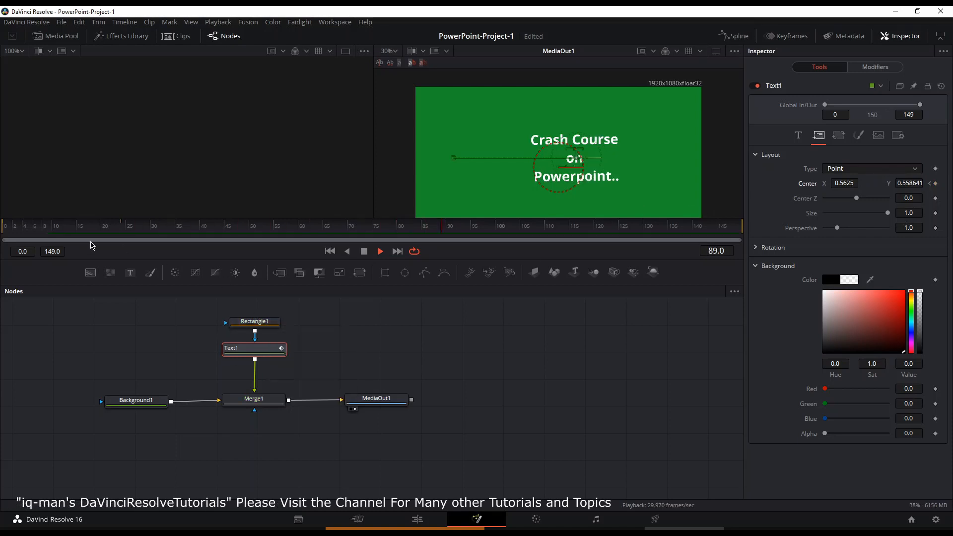
pyautogui.click(15, 228)
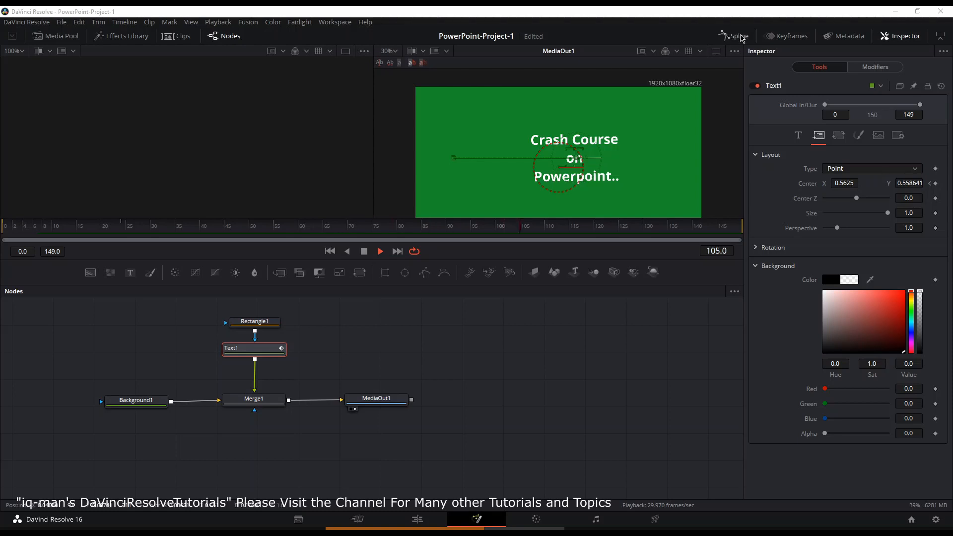
pyautogui.click(742, 39)
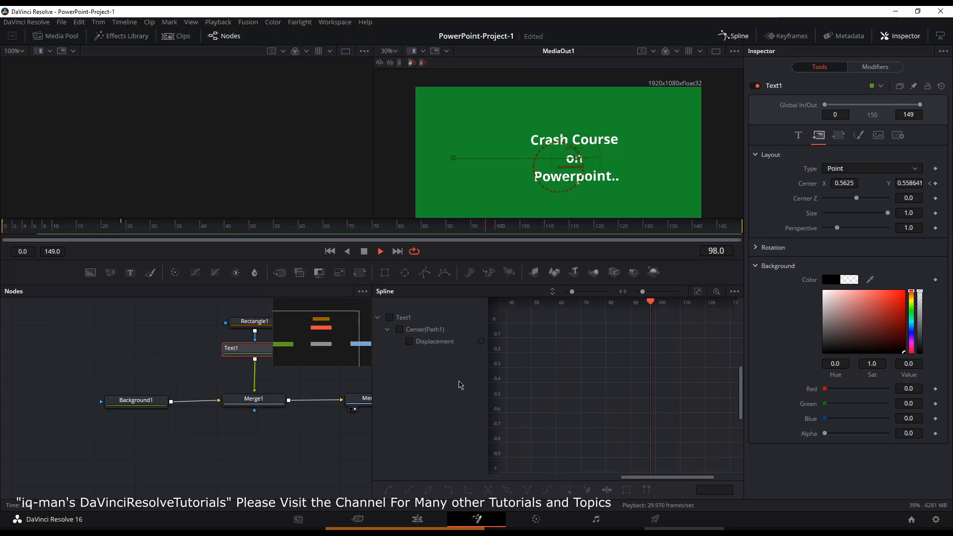
pyautogui.click(410, 342)
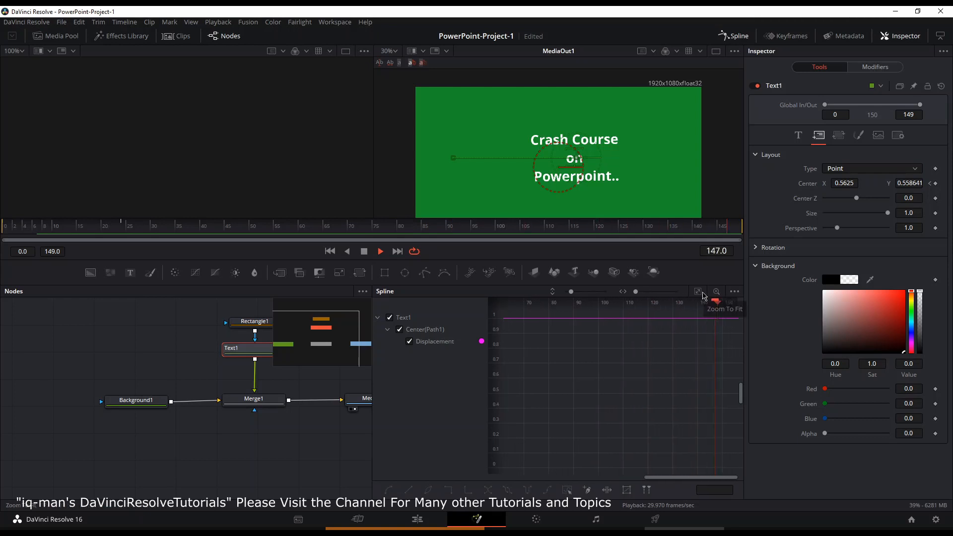
pyautogui.click(701, 294)
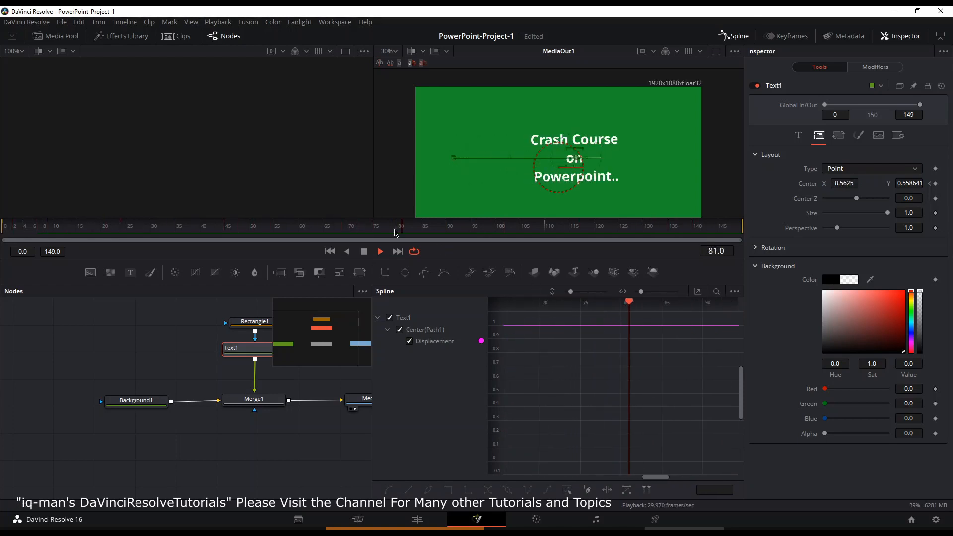
pyautogui.press('space')
pyautogui.click(697, 293)
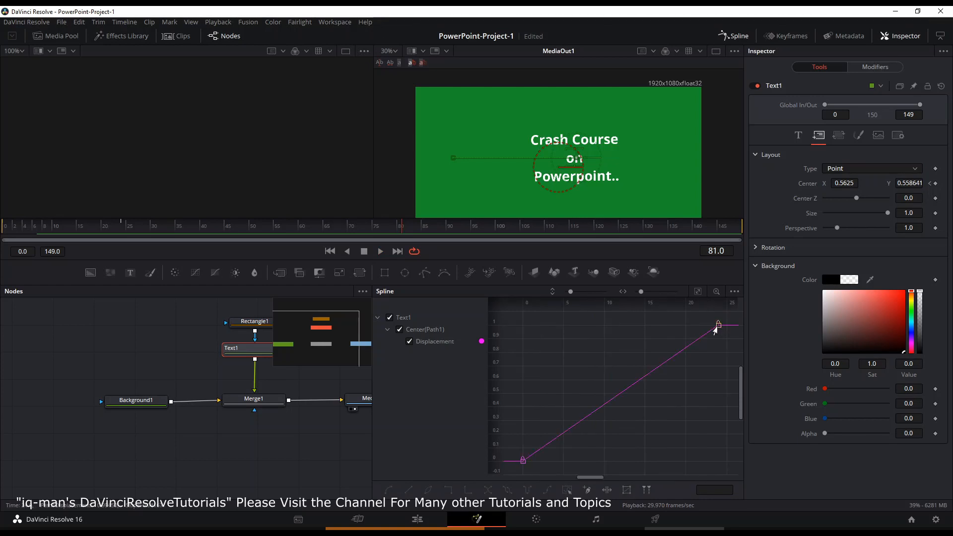
# Step: Try reshaping the displacement curve by adding and moving points, then undo those edits
pyautogui.moveTo(638, 385); pyautogui.dragTo(602, 356)
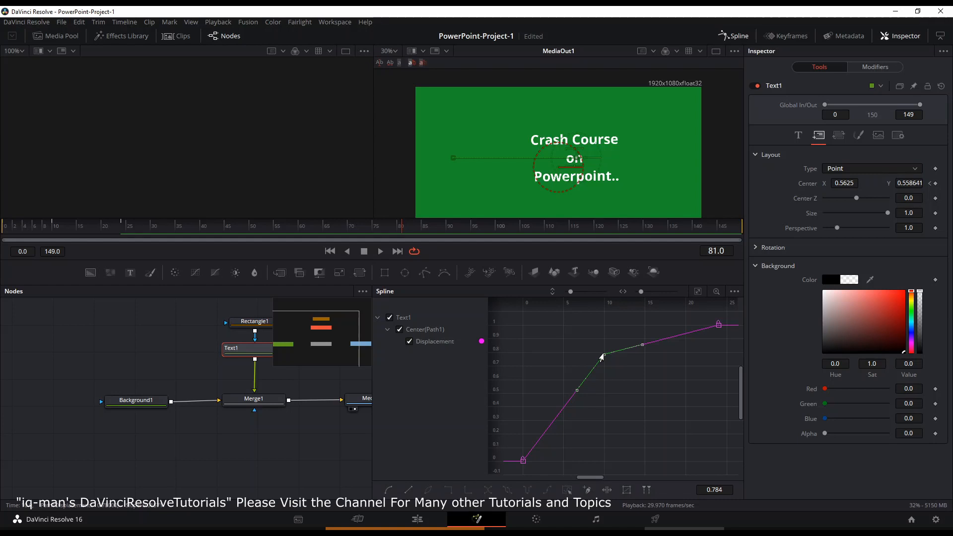
pyautogui.moveTo(603, 356); pyautogui.dragTo(629, 329)
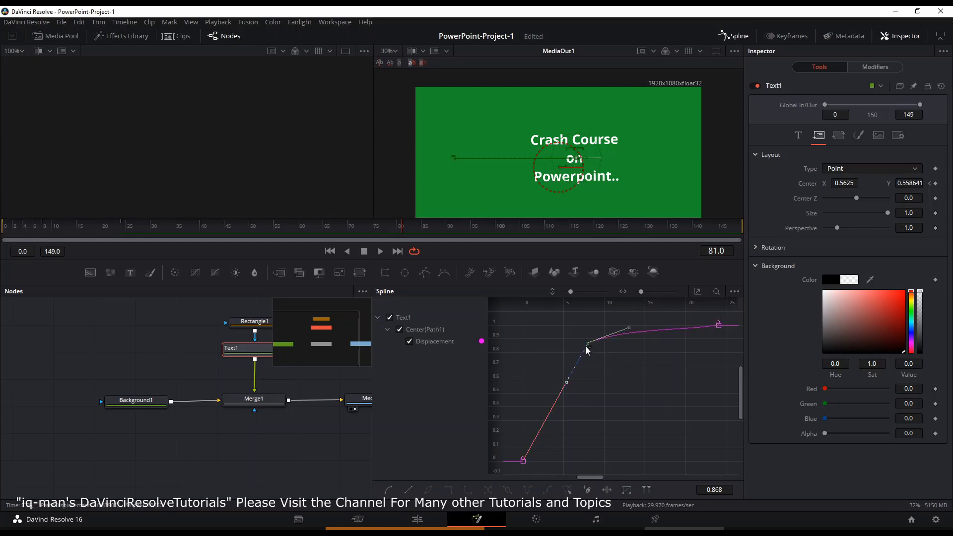
pyautogui.moveTo(565, 385); pyautogui.dragTo(563, 404)
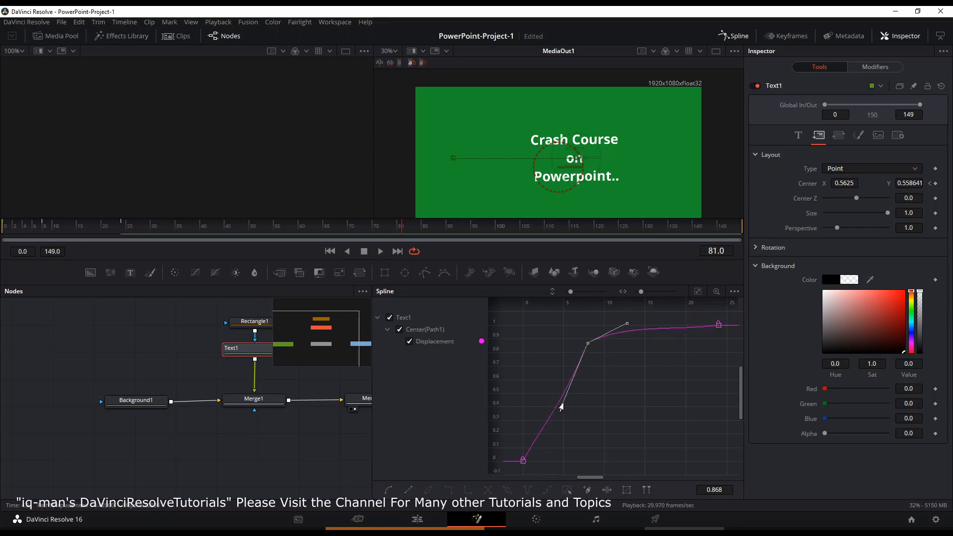
pyautogui.moveTo(587, 347); pyautogui.dragTo(596, 361)
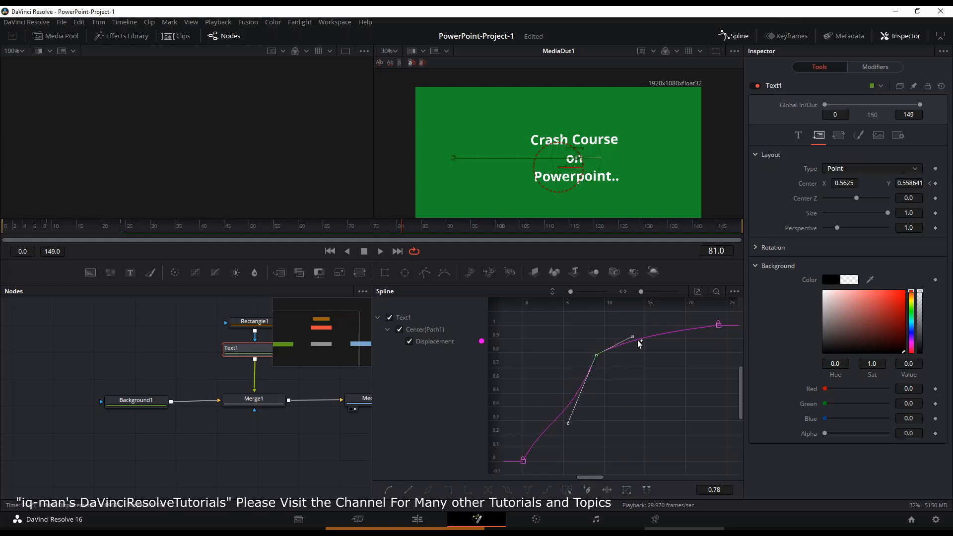
pyautogui.moveTo(631, 339)
pyautogui.mouseDown()
pyautogui.moveTo(621, 333)
pyautogui.moveTo(636, 327)
pyautogui.moveTo(627, 321)
pyautogui.mouseUp()
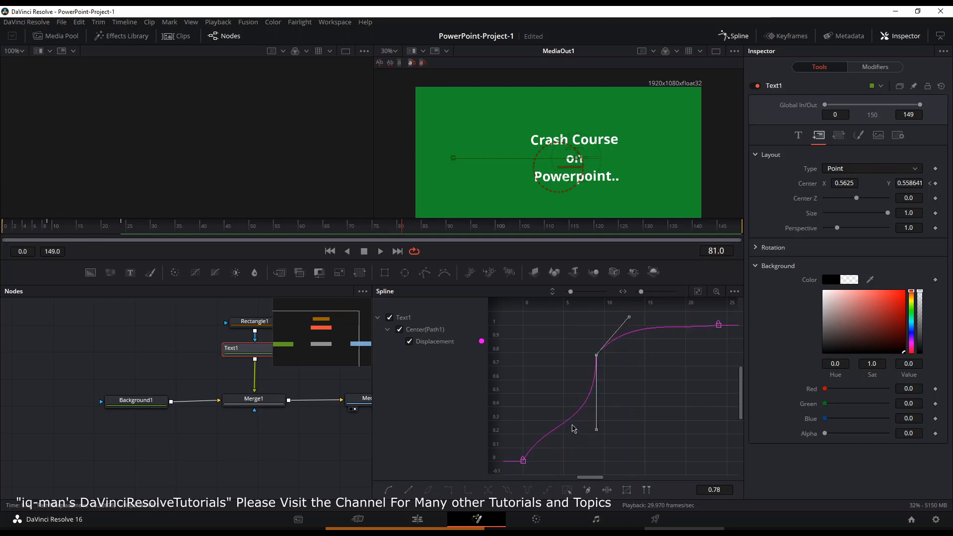
pyautogui.click(575, 427)
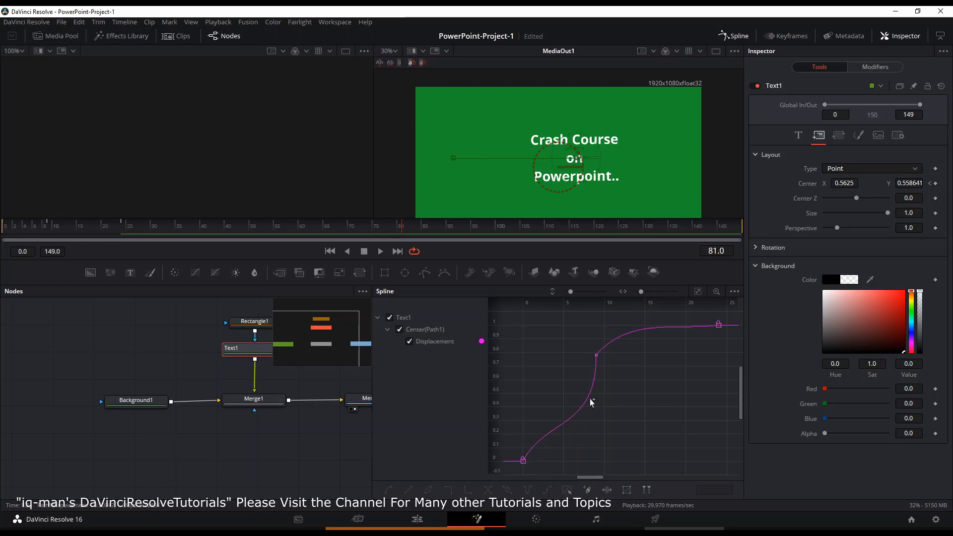
pyautogui.moveTo(591, 402); pyautogui.dragTo(594, 357)
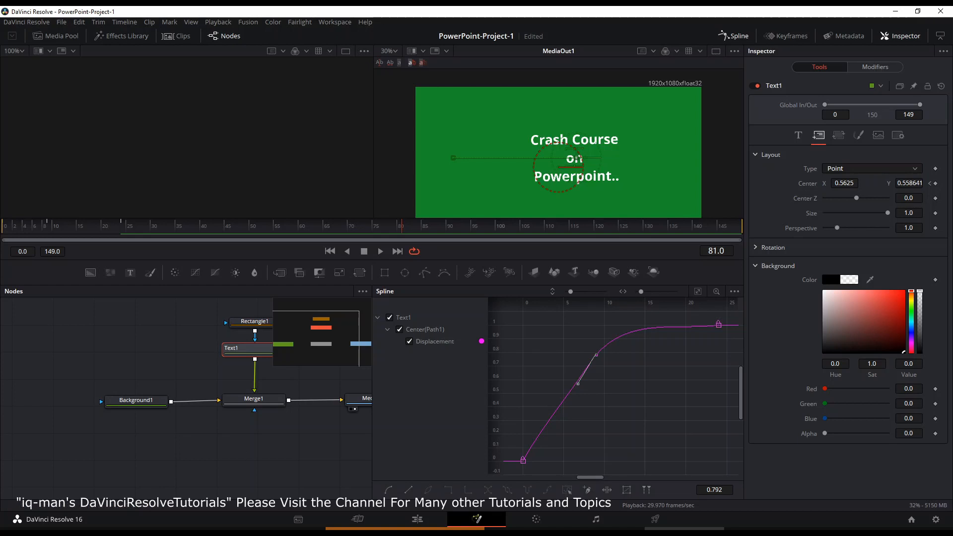
pyautogui.click(524, 529)
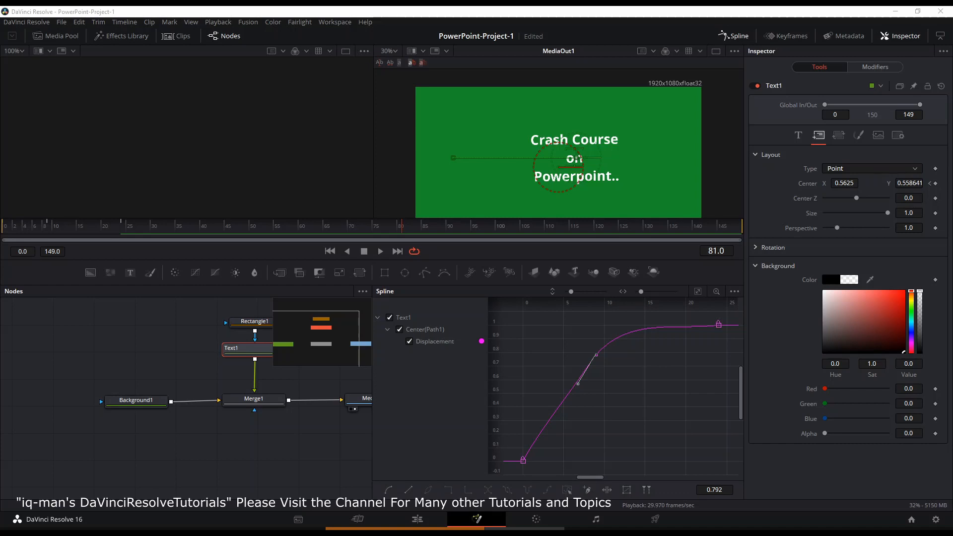
pyautogui.click(605, 399)
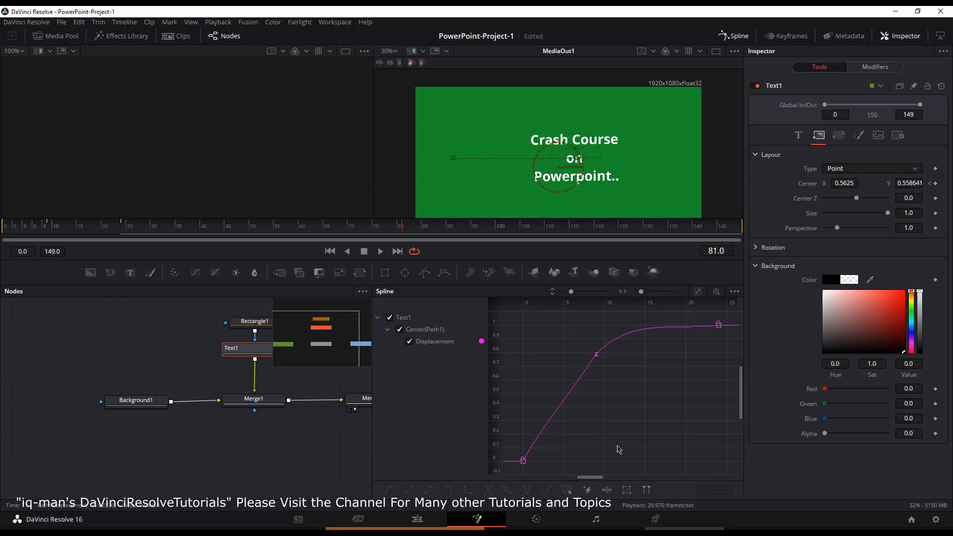
pyautogui.hotkey('ctrl', 'z')
pyautogui.hotkey('ctrl', 'z')
pyautogui.hotkey('ctrl', 'z')
pyautogui.hotkey('ctrl', 'z')
pyautogui.hotkey('ctrl', 'z')
pyautogui.hotkey('ctrl', 'z')
# Step: Smooth the displacement curve into an eased S-shape so the text slides in gradually
pyautogui.click(653, 372)
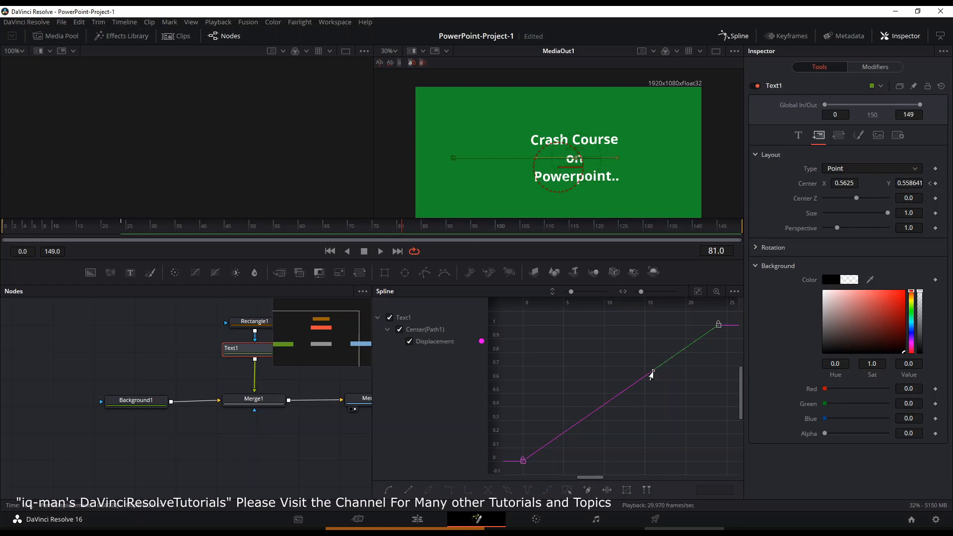
pyautogui.moveTo(651, 376); pyautogui.dragTo(558, 331)
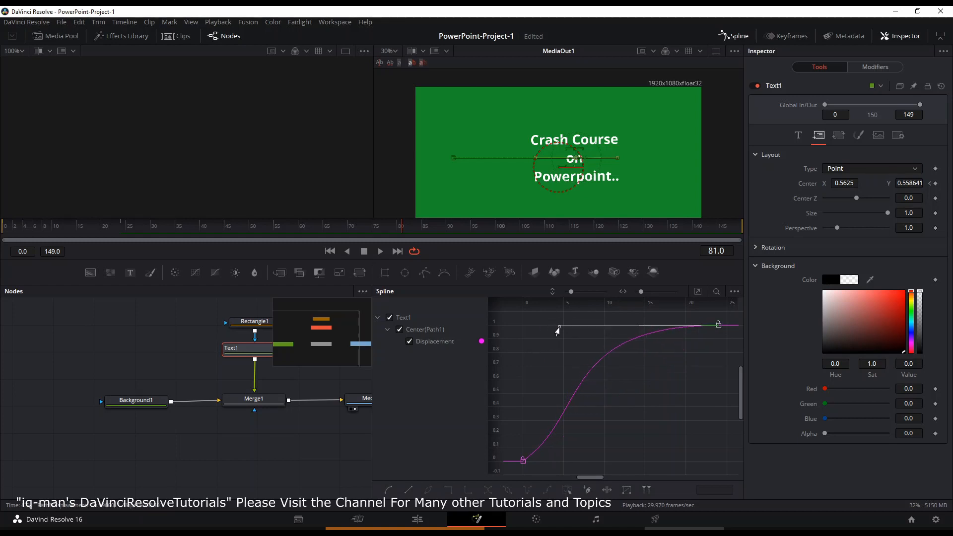
pyautogui.click(600, 397)
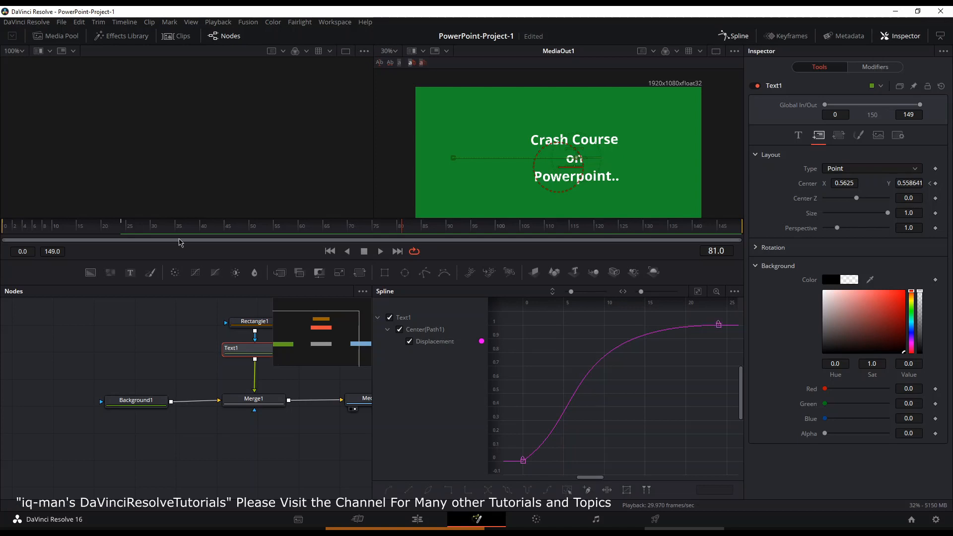
# Step: Play back the text slide-in animation from the start
pyautogui.click(55, 228)
pyautogui.press('space')
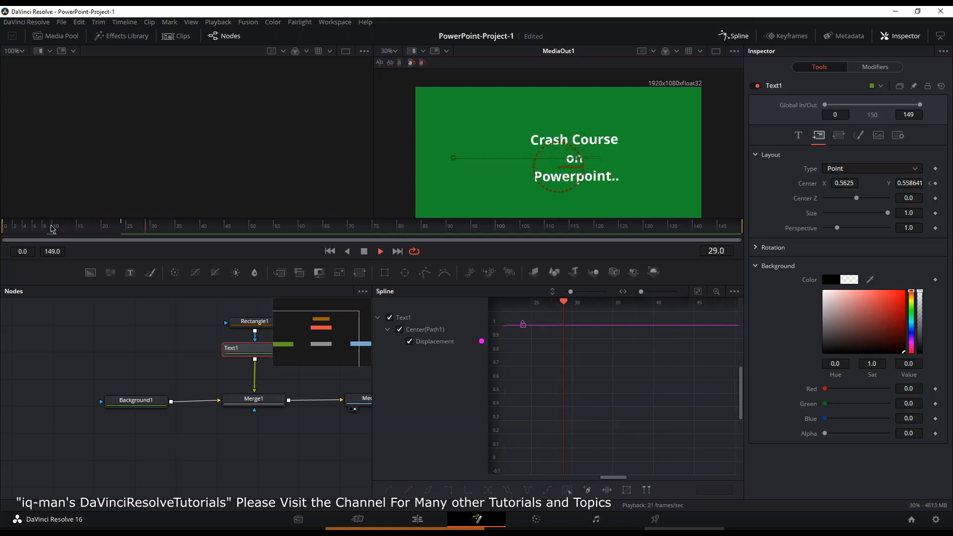
pyautogui.click(9, 227)
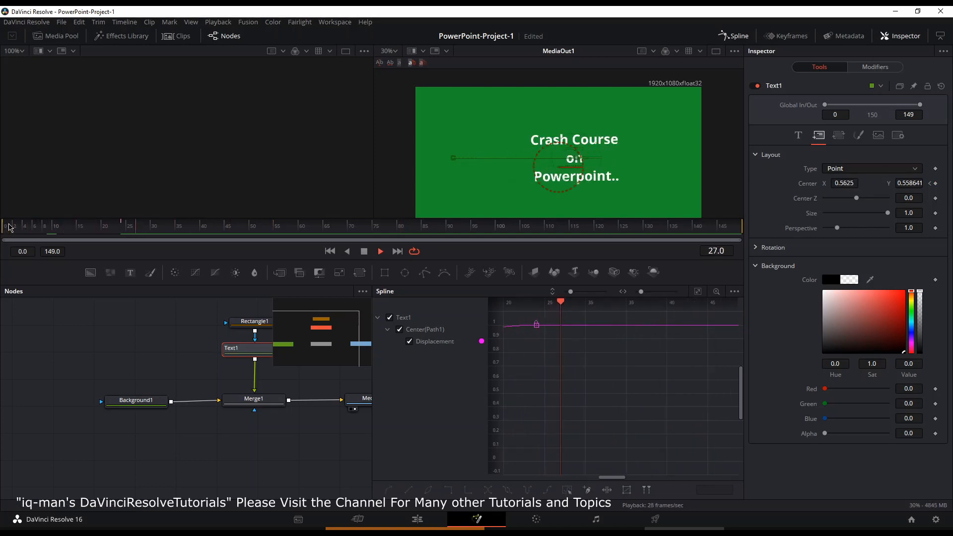
pyautogui.click(9, 228)
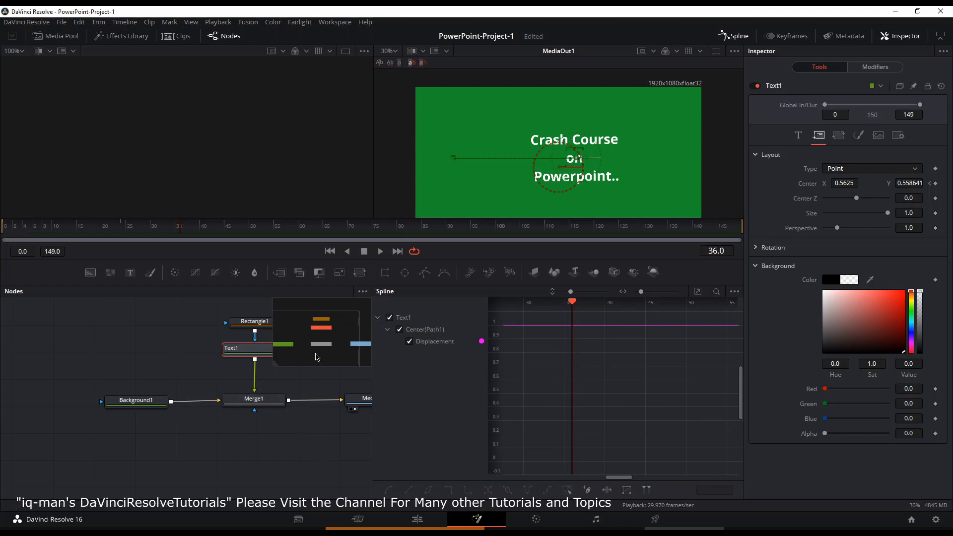
# Step: Add a second solid background node and merge it over the existing composite before the output
pyautogui.click(287, 421)
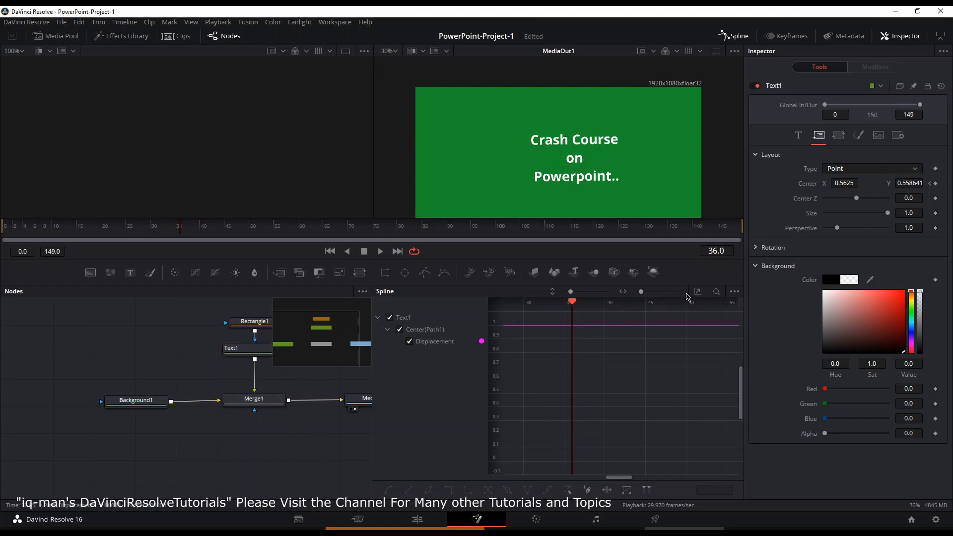
pyautogui.click(698, 292)
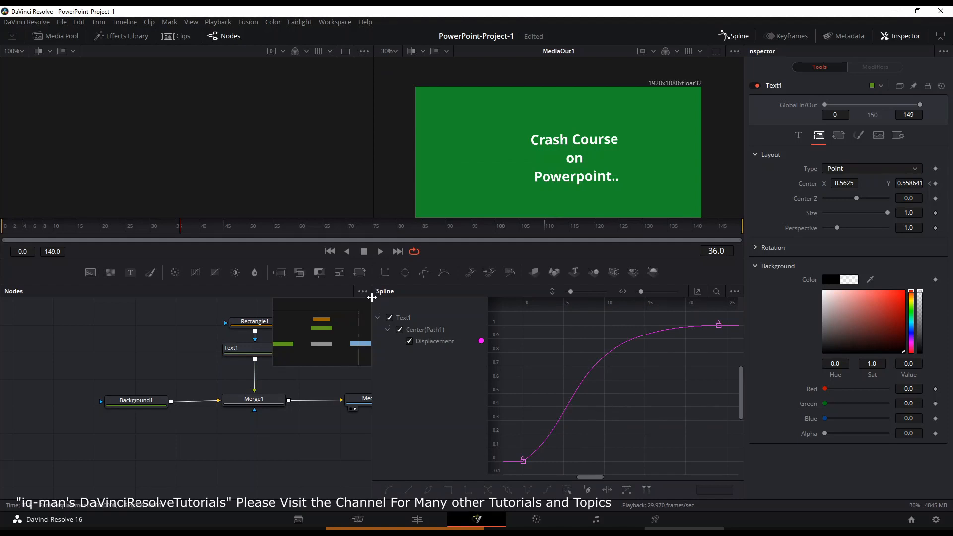
pyautogui.moveTo(372, 298); pyautogui.dragTo(438, 297)
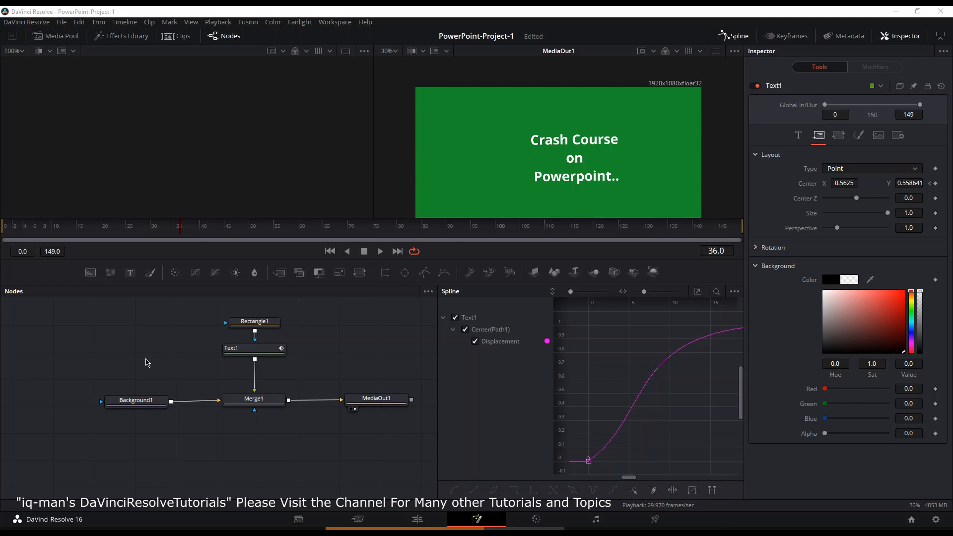
pyautogui.moveTo(91, 272); pyautogui.dragTo(299, 377)
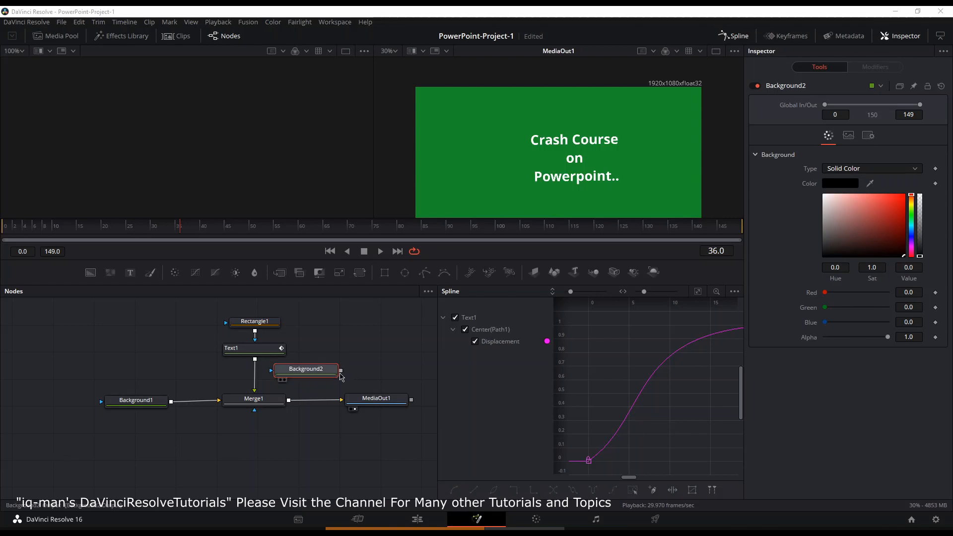
pyautogui.moveTo(340, 371); pyautogui.dragTo(291, 403)
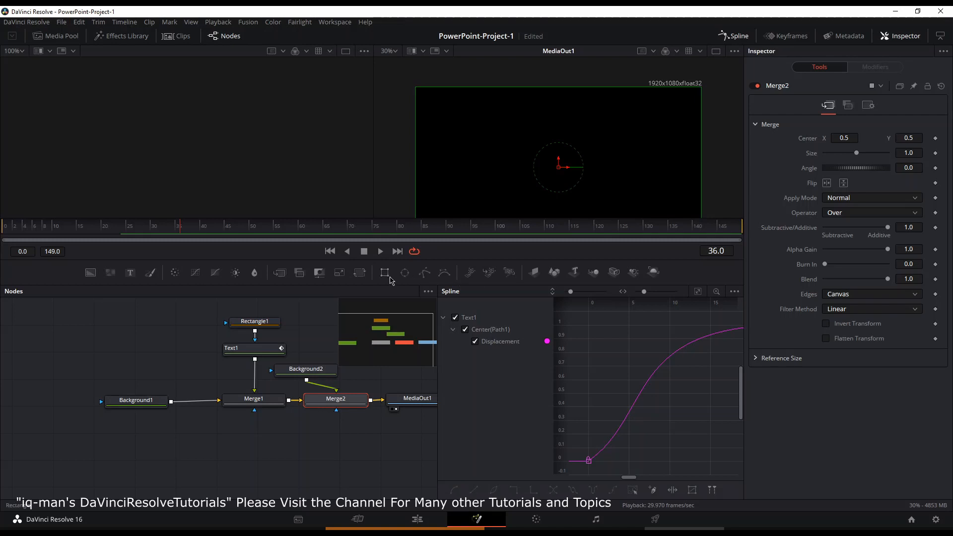
# Step: Add an inverted ellipse mask to the new background with soft edge 0.0567, border width 0.041, width 0.583 and height 0.346
pyautogui.click(404, 273)
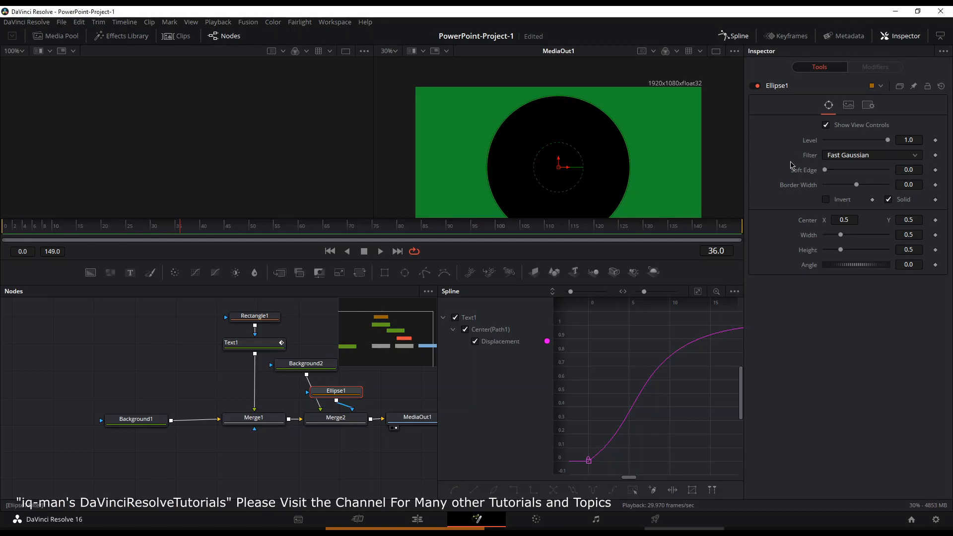
pyautogui.click(826, 200)
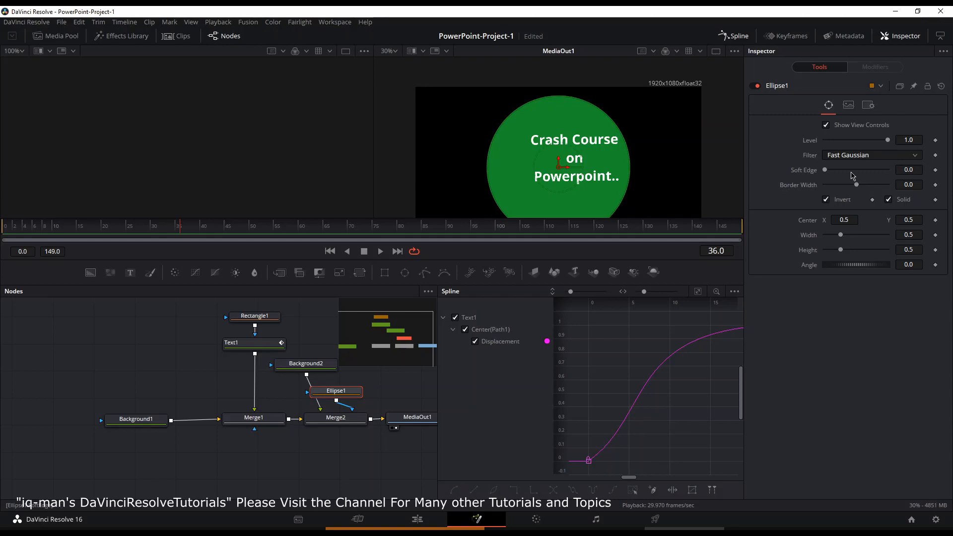
pyautogui.moveTo(825, 170); pyautogui.dragTo(843, 173)
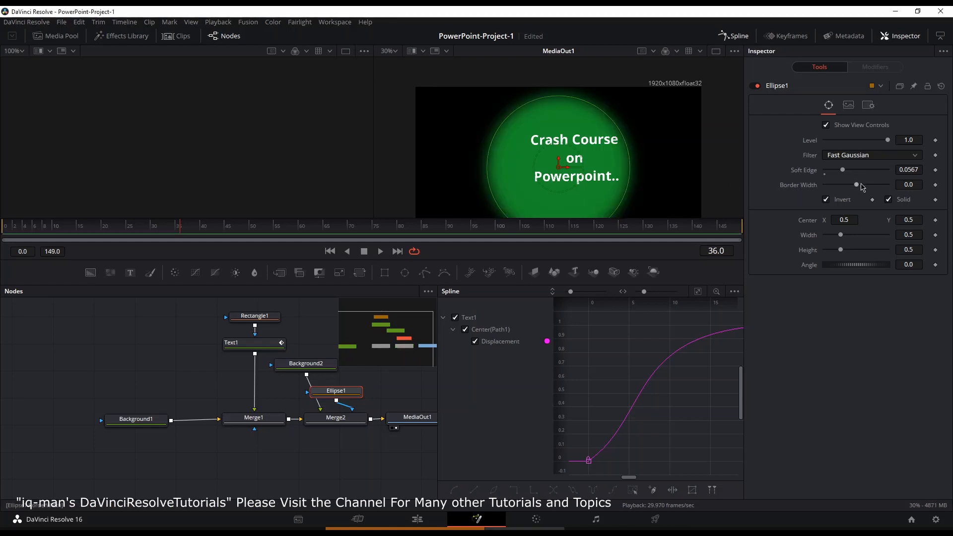
pyautogui.moveTo(856, 184); pyautogui.dragTo(863, 186)
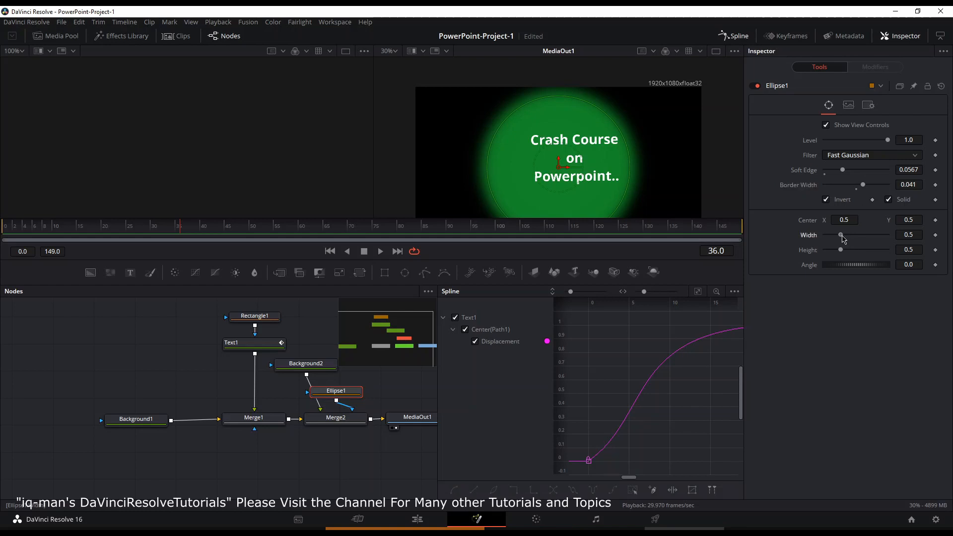
pyautogui.moveTo(841, 235); pyautogui.dragTo(837, 252)
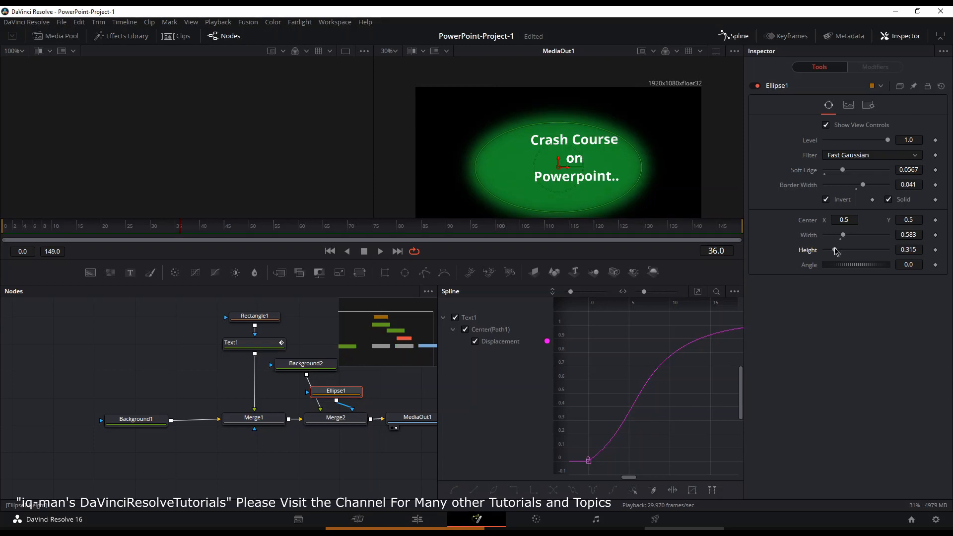
pyautogui.moveTo(838, 251); pyautogui.dragTo(839, 251)
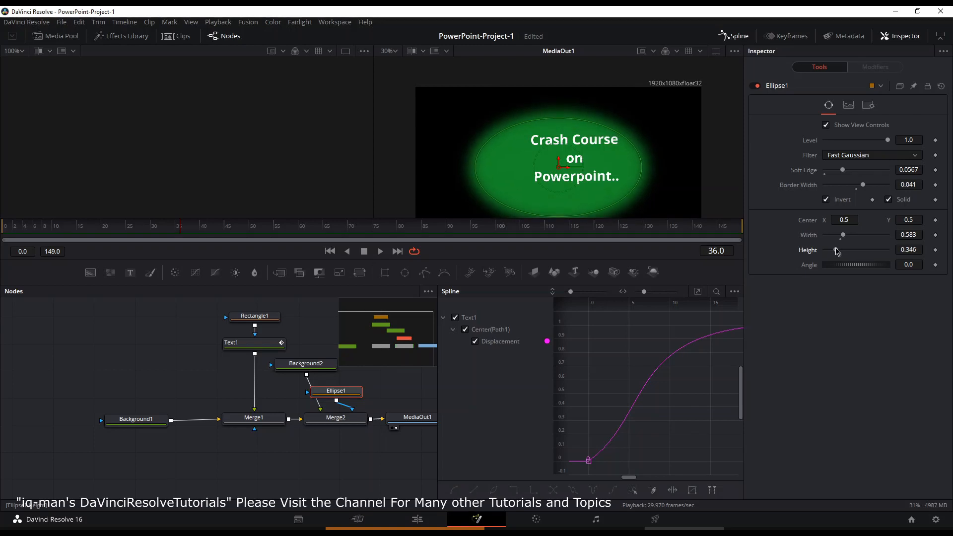
# Step: Set the vignette merge's blend to 0.173 and play the composition from the first frame
pyautogui.click(356, 424)
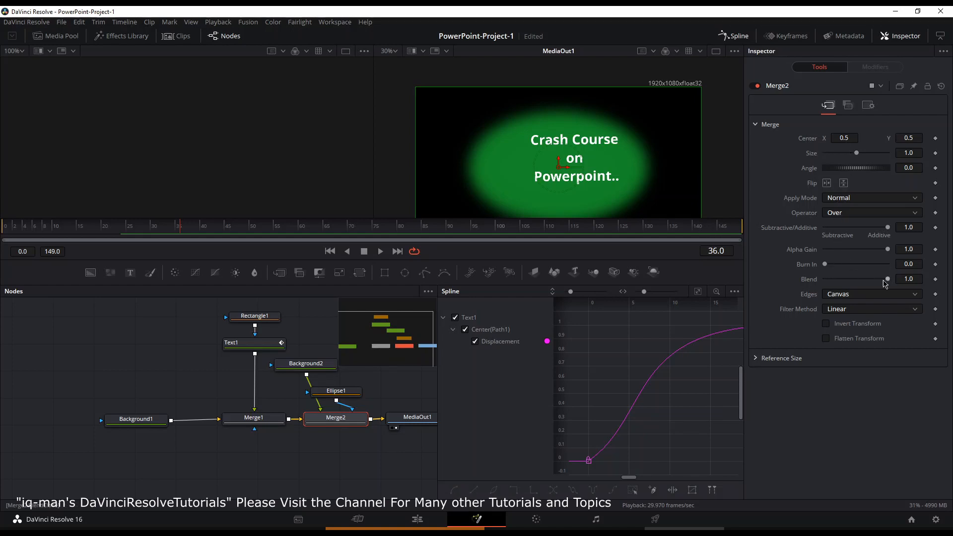
pyautogui.moveTo(873, 281); pyautogui.dragTo(836, 284)
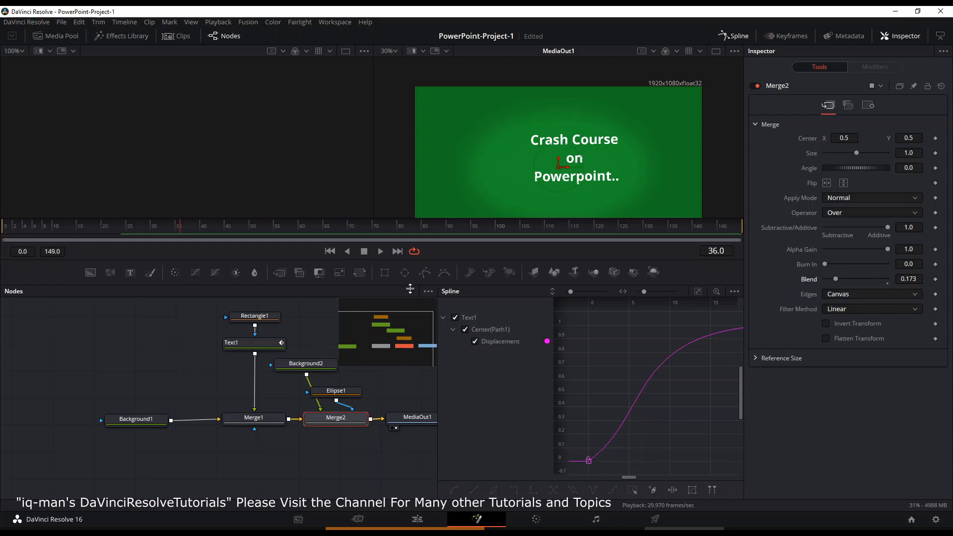
pyautogui.click(17, 227)
pyautogui.press('space')
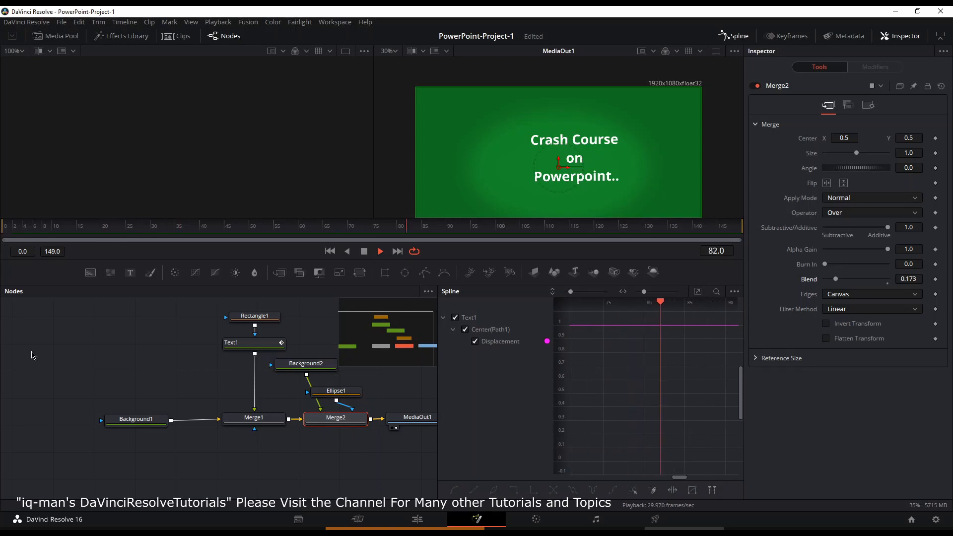
# Step: Switch to the Edit page, stop playback and move the playhead to the start of the Fusion title clip
pyautogui.click(418, 520)
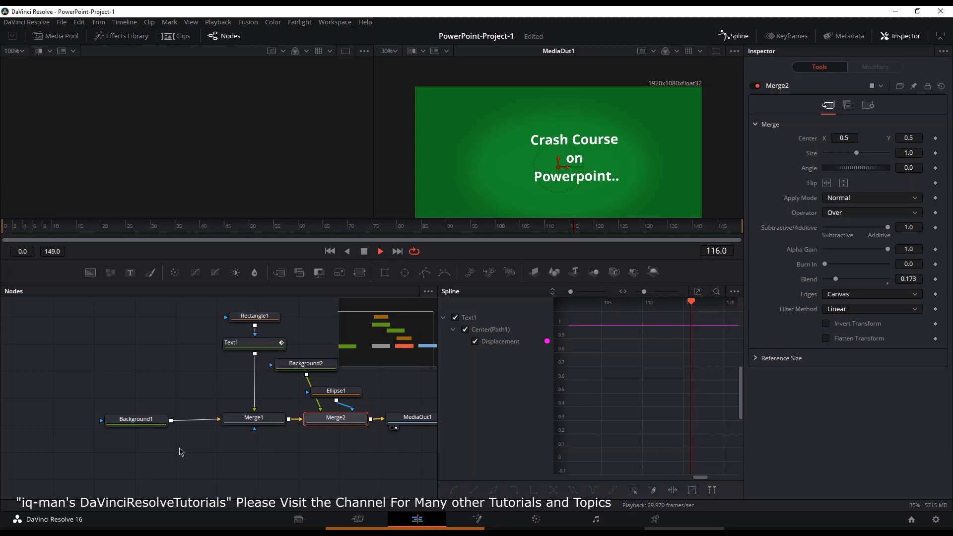
pyautogui.press('space')
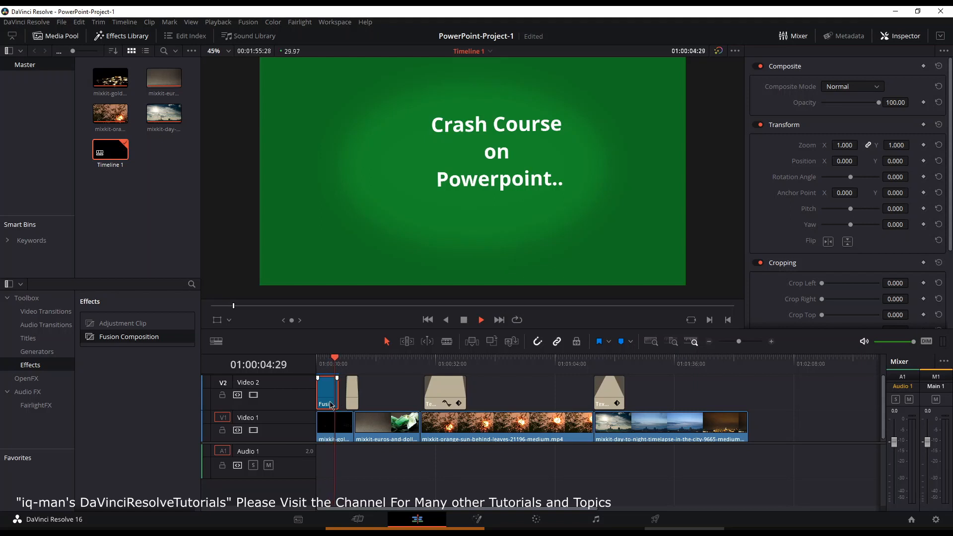
pyautogui.moveTo(337, 397); pyautogui.dragTo(324, 397)
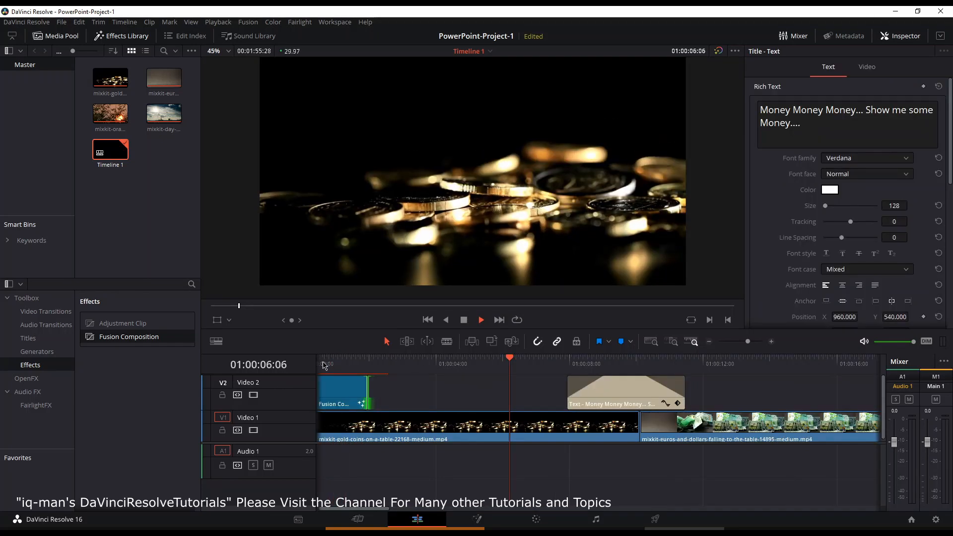
pyautogui.click(323, 366)
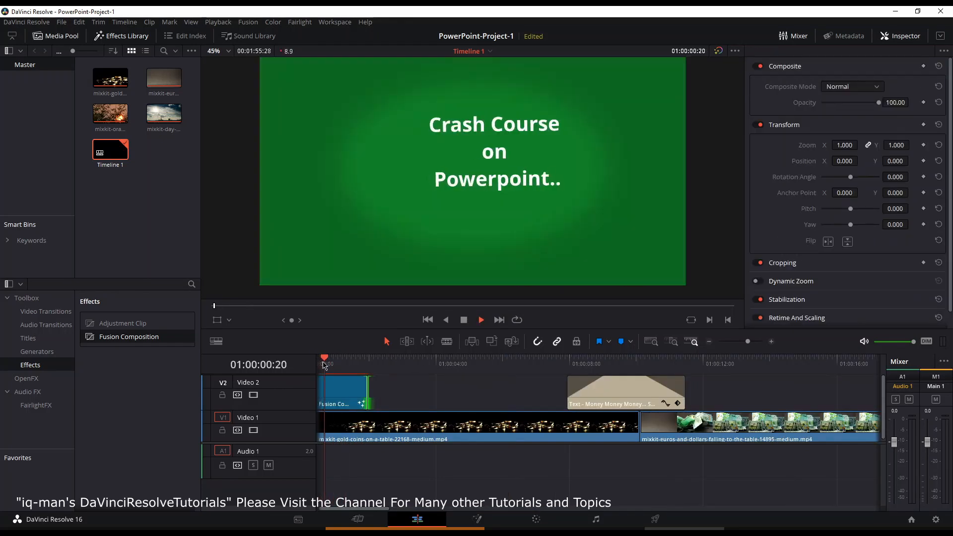